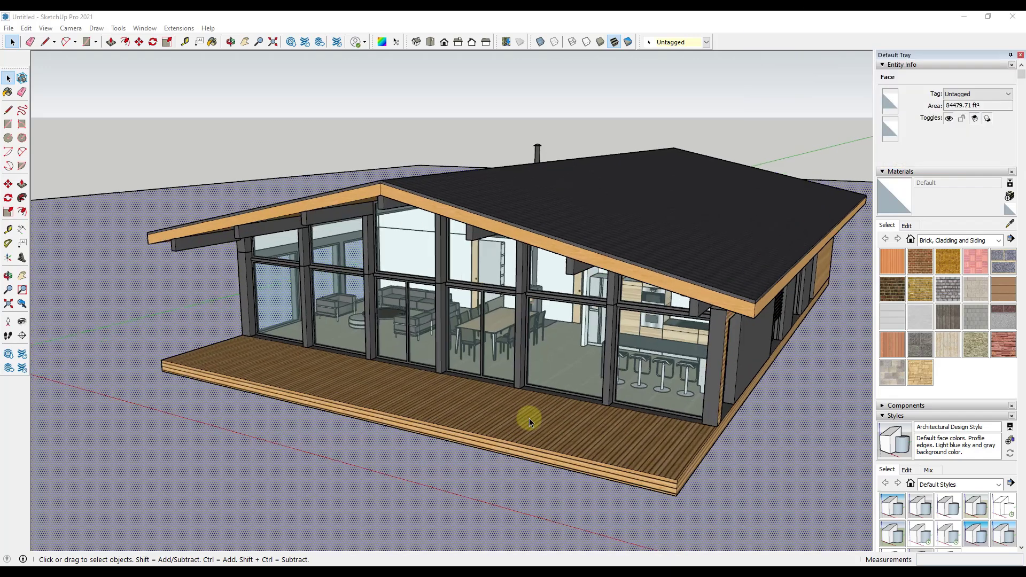
pyautogui.click(624, 386)
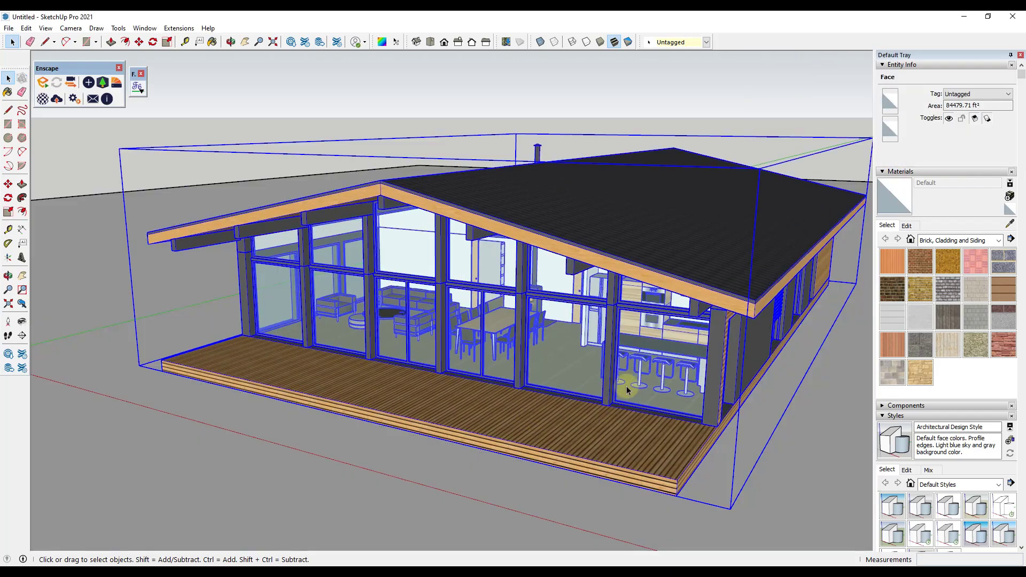
pyautogui.click(240, 91)
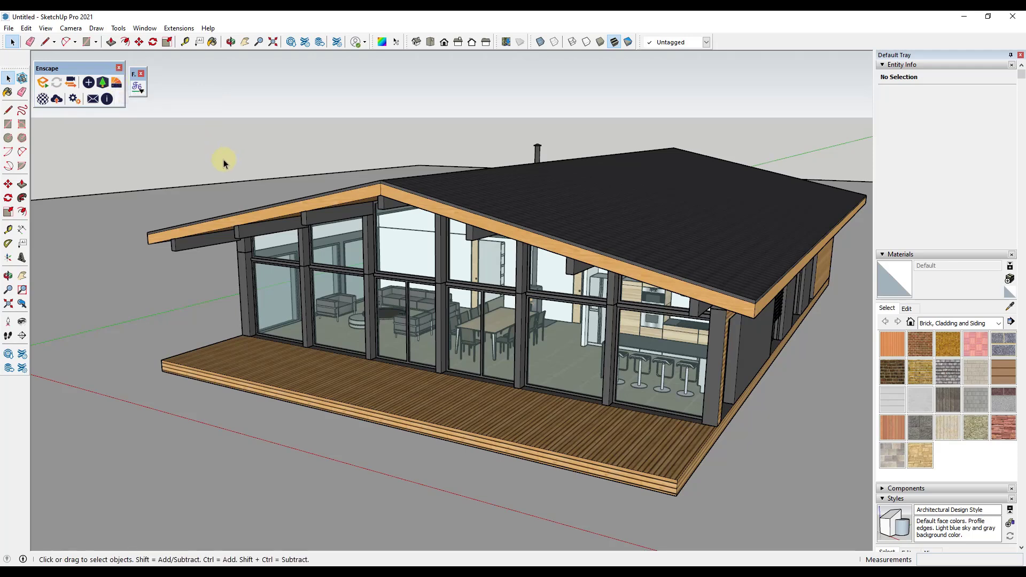
pyautogui.click(114, 84)
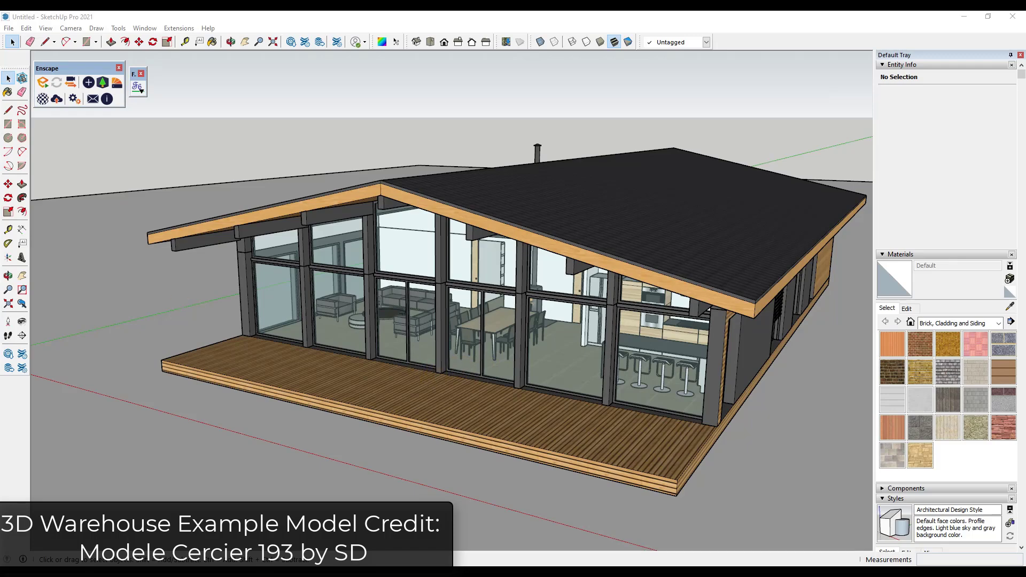
# Select the whole house component and explode it into its separate groups
pyautogui.moveTo(473, 361); pyautogui.dragTo(418, 385, button='middle')
pyautogui.click(434, 425)
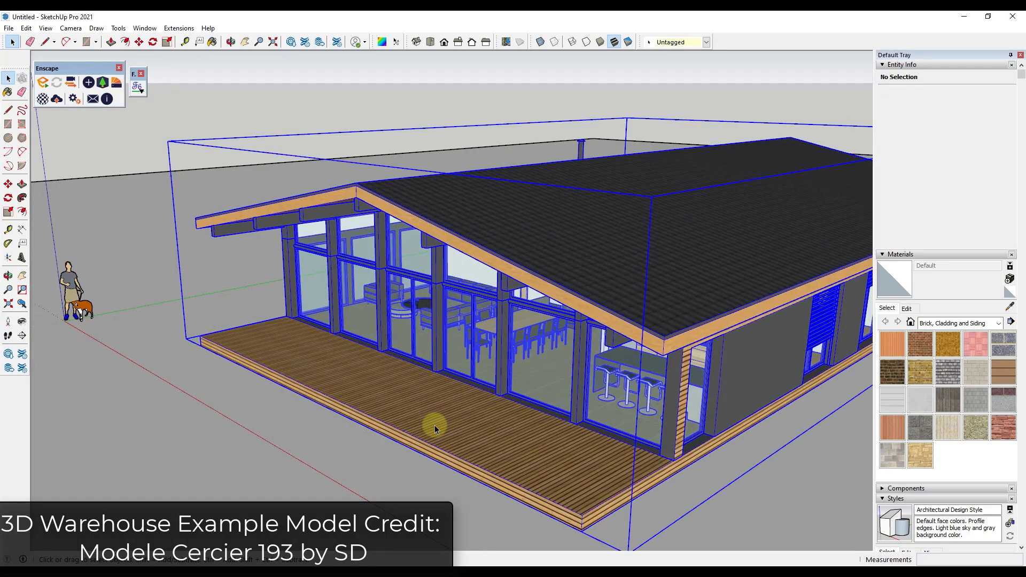
pyautogui.moveTo(520, 444); pyautogui.dragTo(503, 402, button='middle')
pyautogui.rightClick(501, 405)
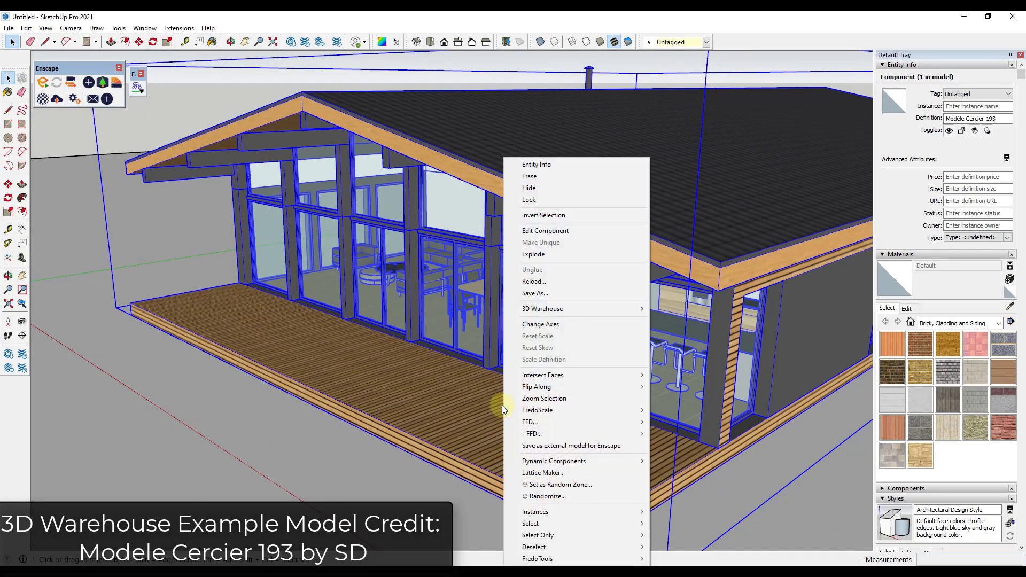
pyautogui.click(556, 256)
# Open the deck slab group for editing and select its top face
pyautogui.click(497, 442)
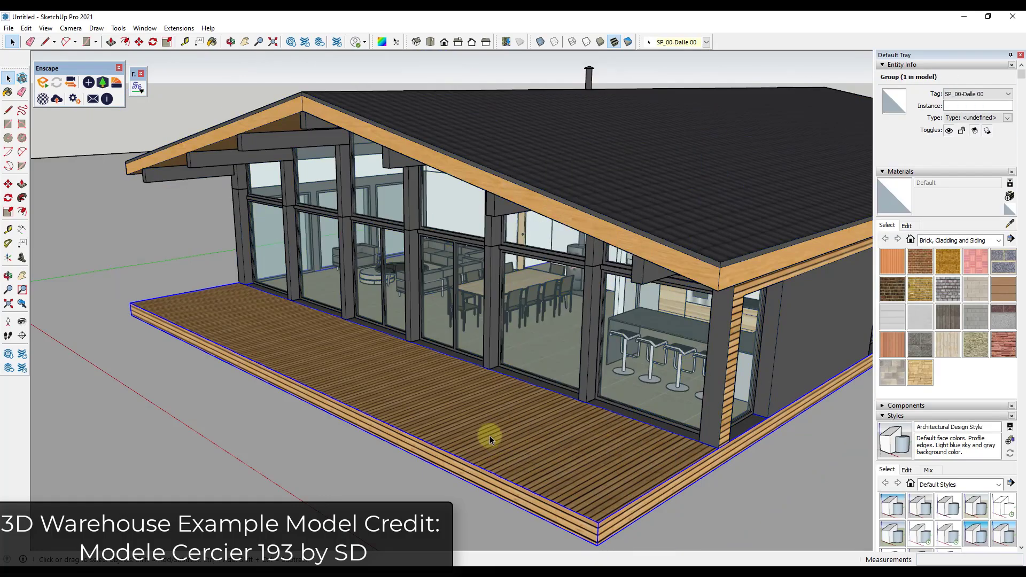
pyautogui.scroll(-2, 498, 439)
pyautogui.doubleClick(511, 436)
pyautogui.scroll(5, 582, 453)
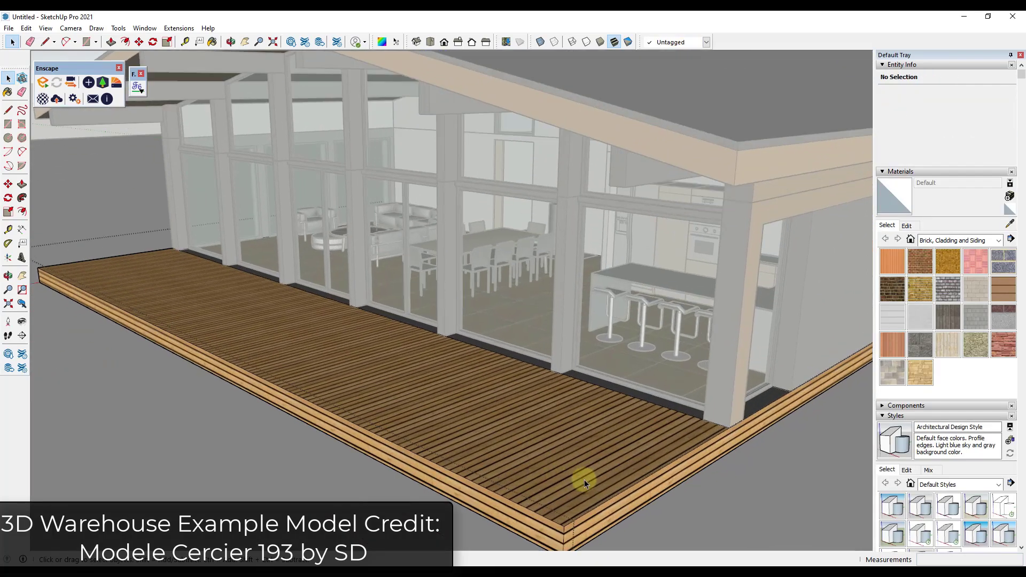
pyautogui.click(534, 466)
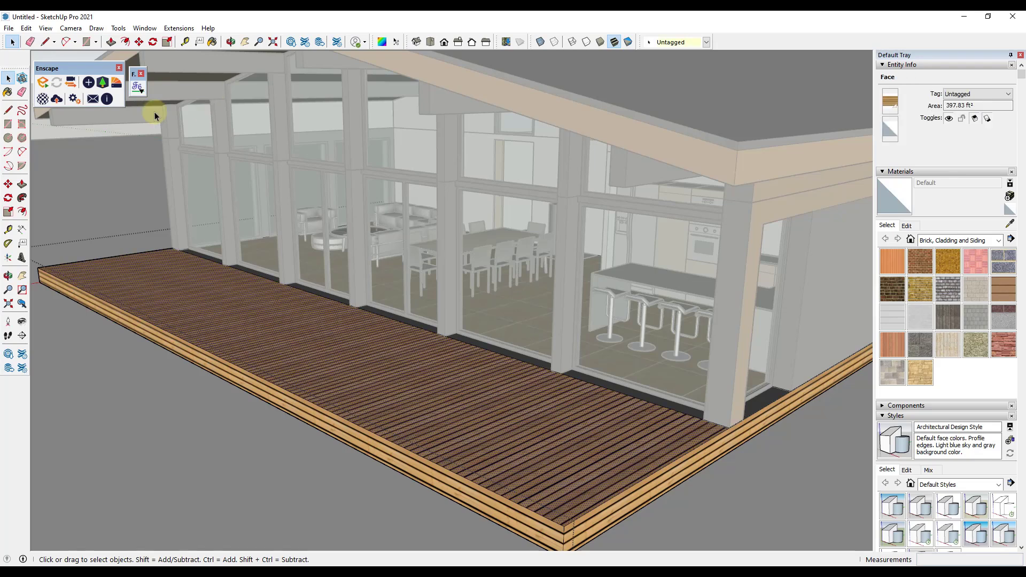
# Import the Concrete 04 material from the Concrete category of the Enscape Material Library, and close the library
pyautogui.click(118, 84)
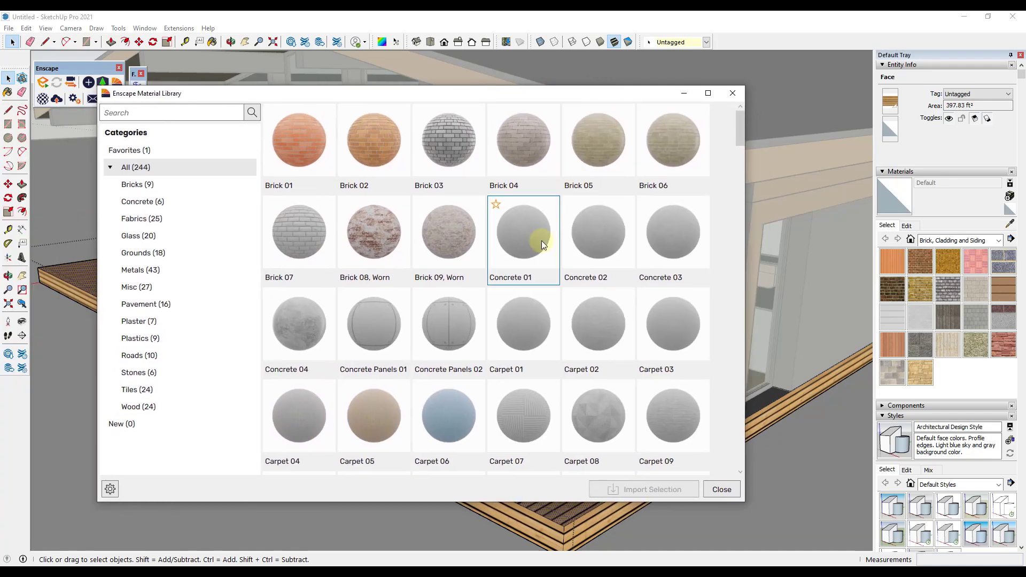
pyautogui.moveTo(383, 101); pyautogui.dragTo(472, 78)
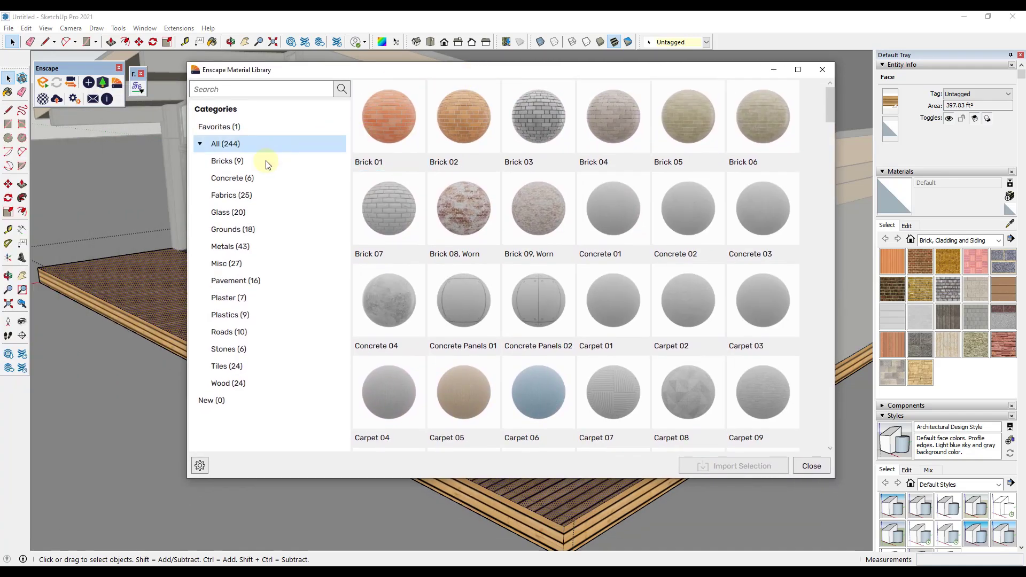
pyautogui.click(239, 178)
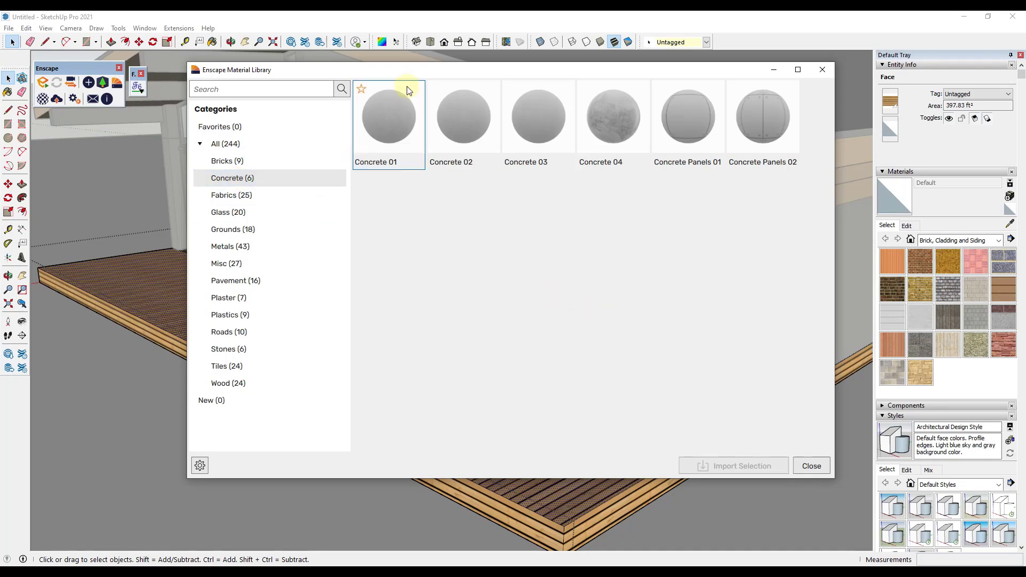
pyautogui.click(626, 132)
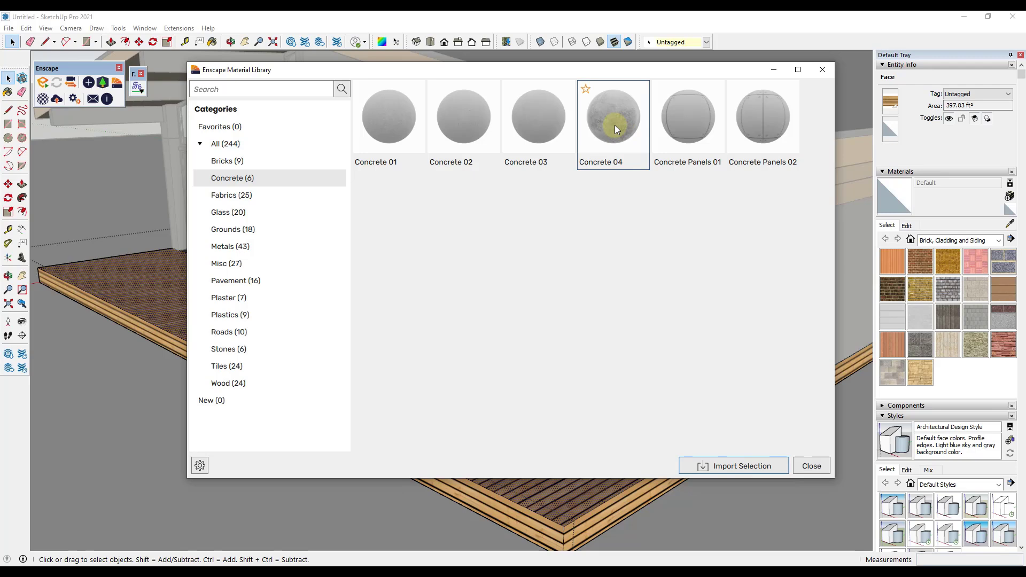
pyautogui.click(725, 466)
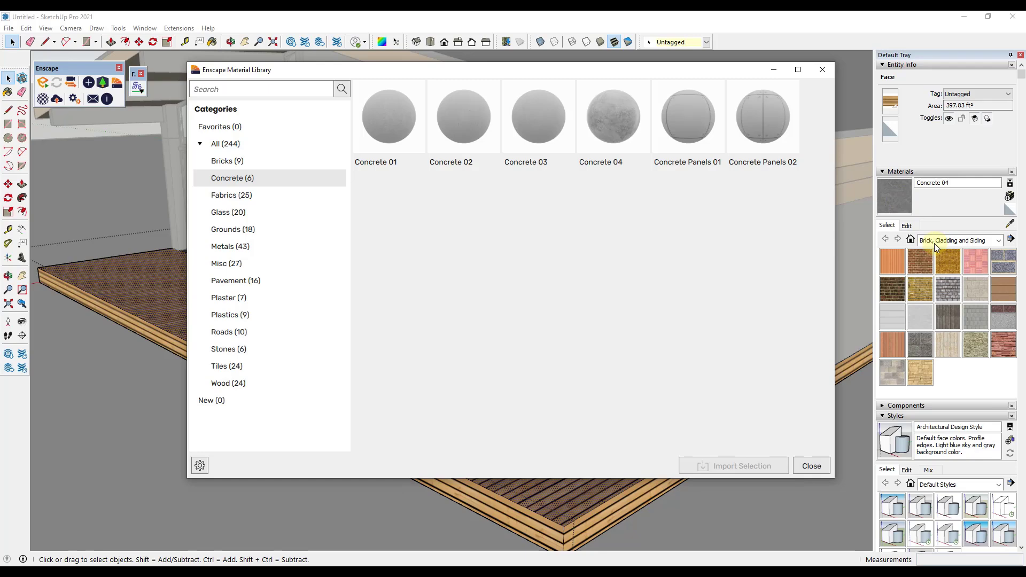
pyautogui.click(826, 71)
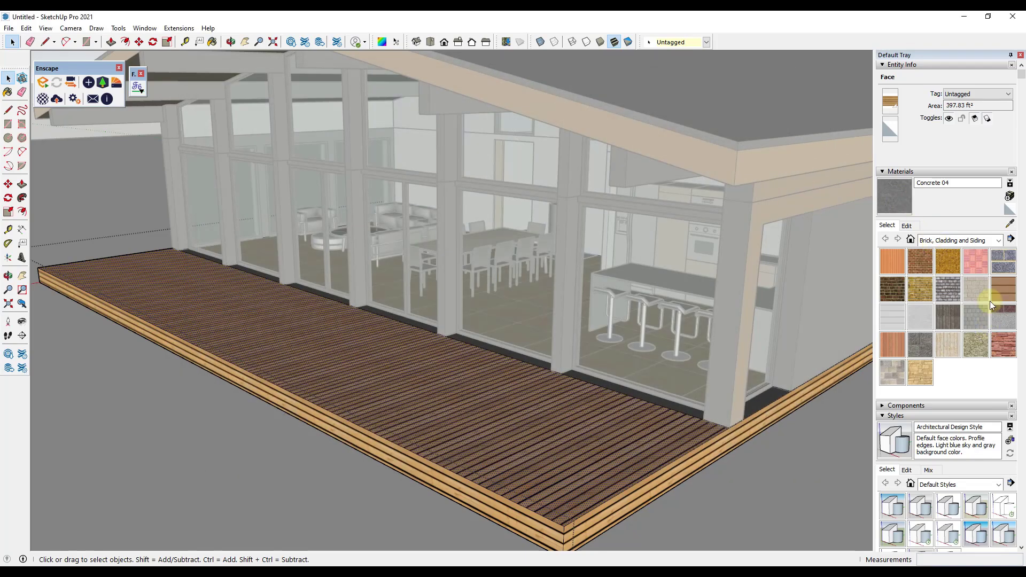
# List the materials used in the model and make the imported Concrete 04 the active paint material
pyautogui.click(113, 84)
pyautogui.click(941, 241)
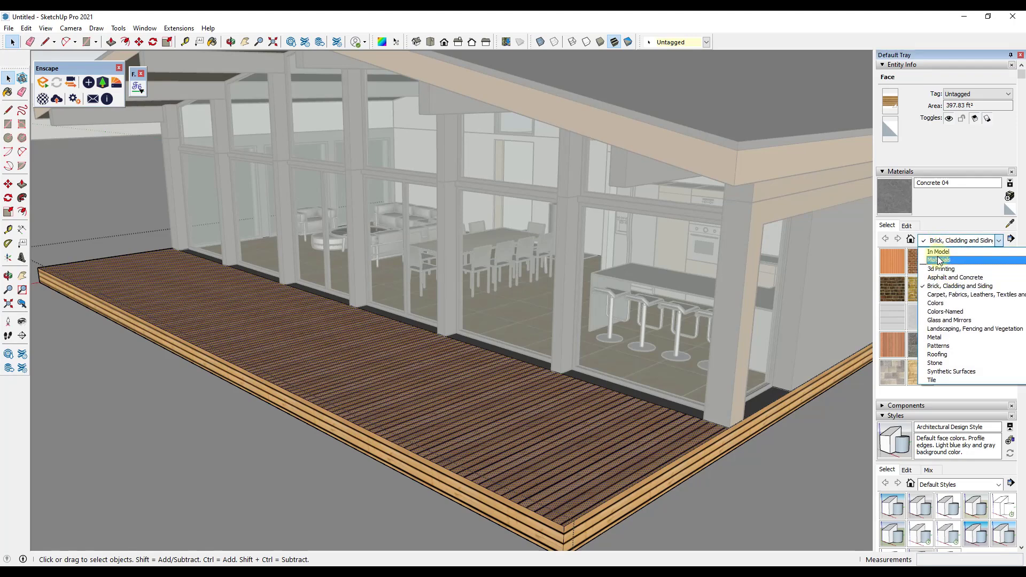
pyautogui.click(939, 252)
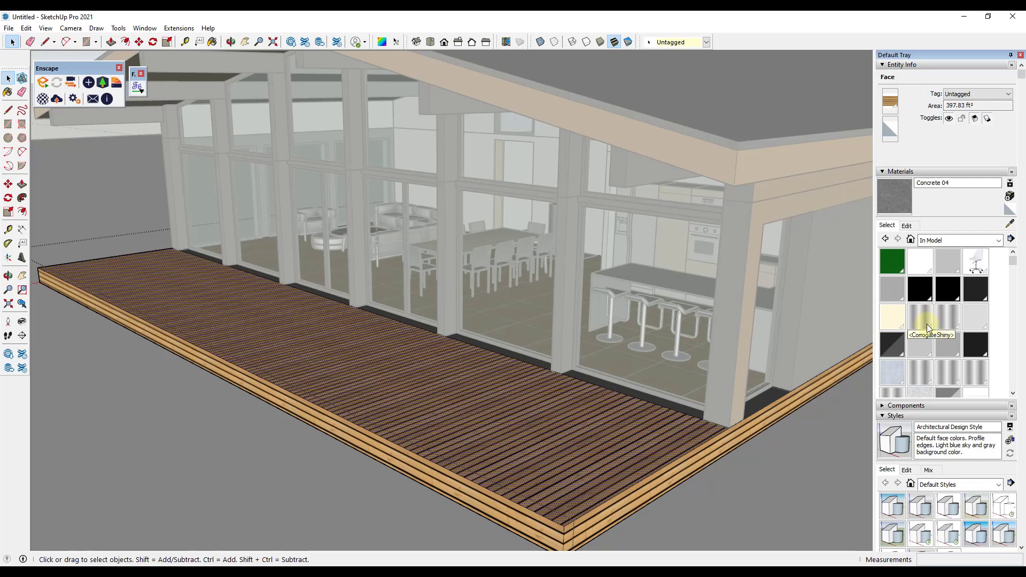
pyautogui.scroll(-3, 954, 349)
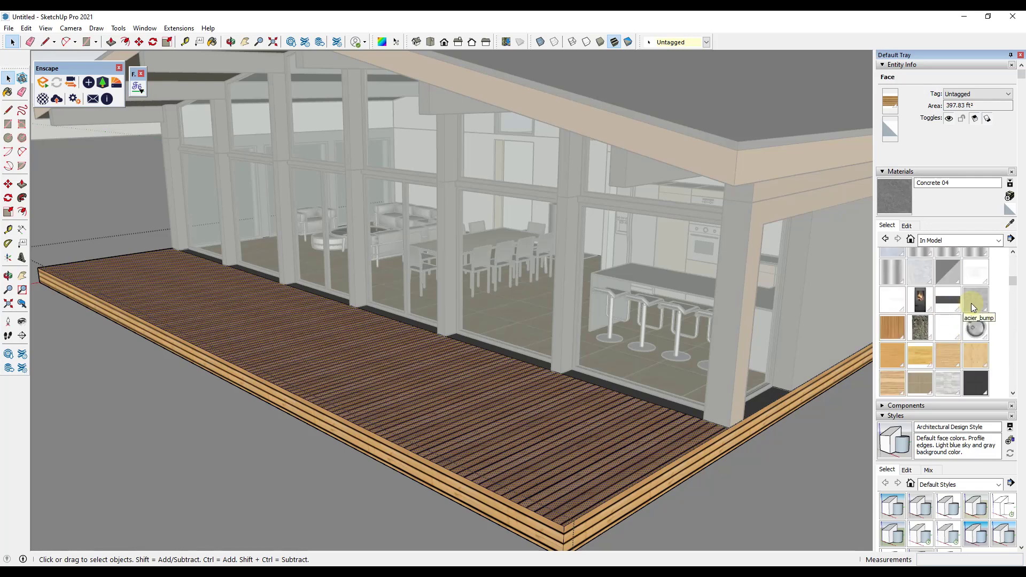
pyautogui.scroll(-2, 957, 310)
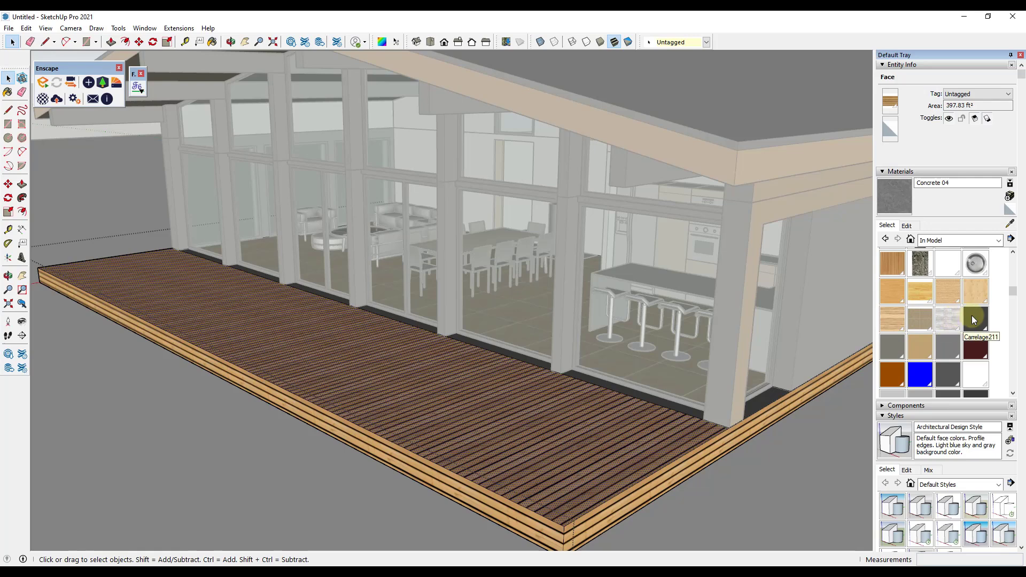
pyautogui.scroll(-2, 971, 319)
pyautogui.scroll(-2, 911, 338)
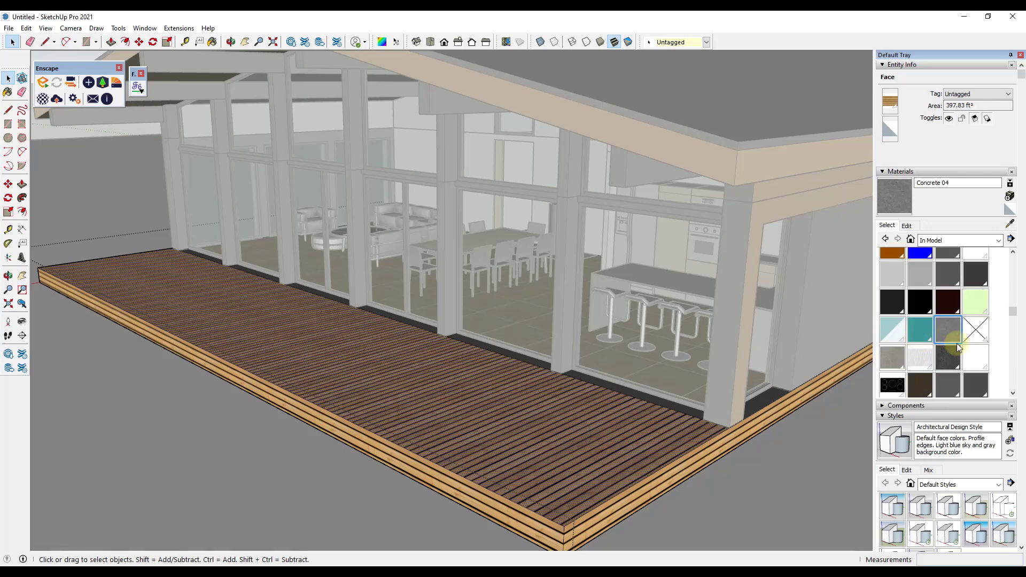
pyautogui.click(896, 196)
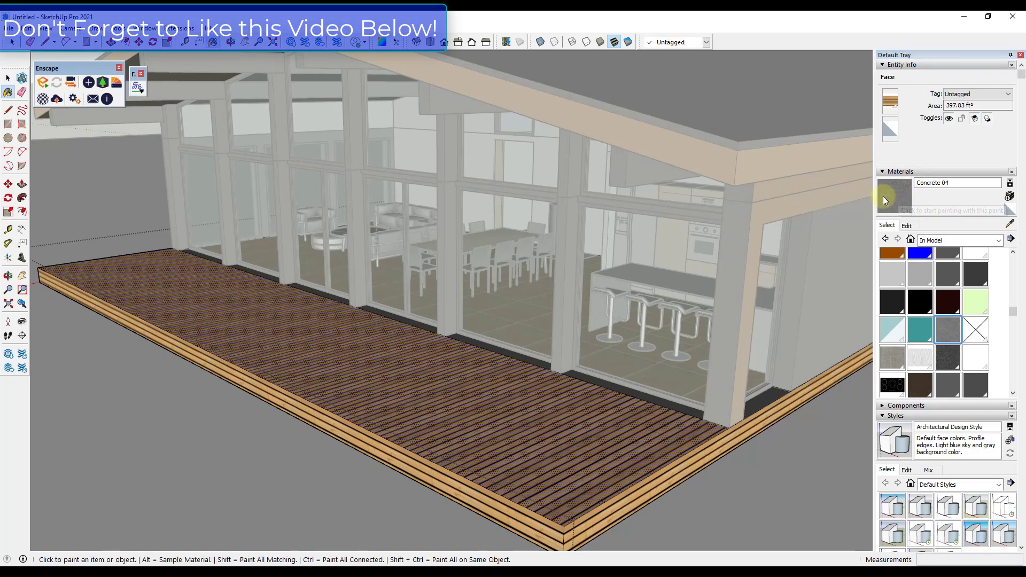
# Paint the deck's top face and its visible side faces with Concrete 04
pyautogui.click(545, 446)
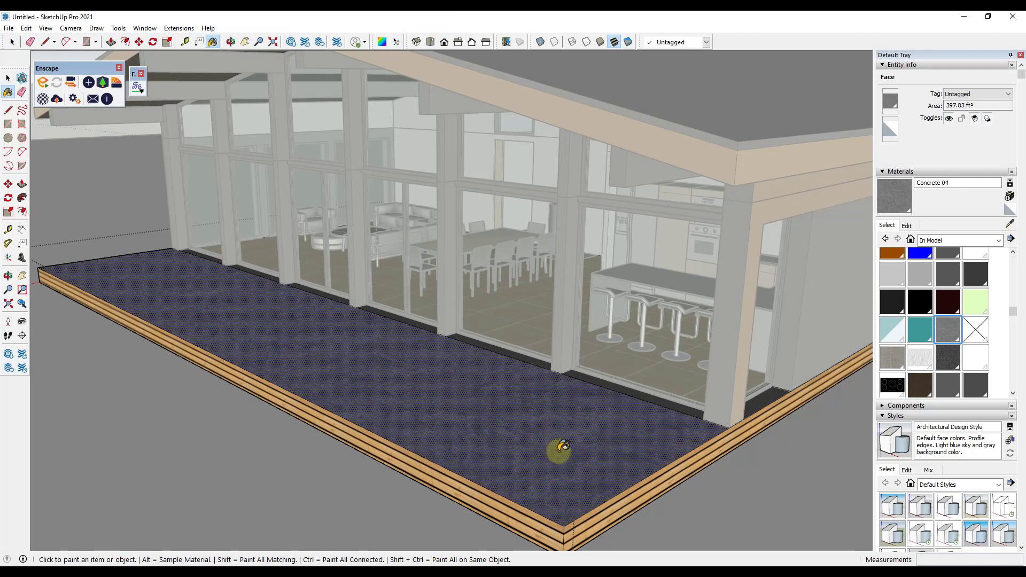
pyautogui.moveTo(558, 449)
pyautogui.mouseDown(button='middle')
pyautogui.moveTo(529, 401)
pyautogui.moveTo(487, 458)
pyautogui.mouseUp(button='middle')
pyautogui.click(488, 451)
pyautogui.click(582, 448)
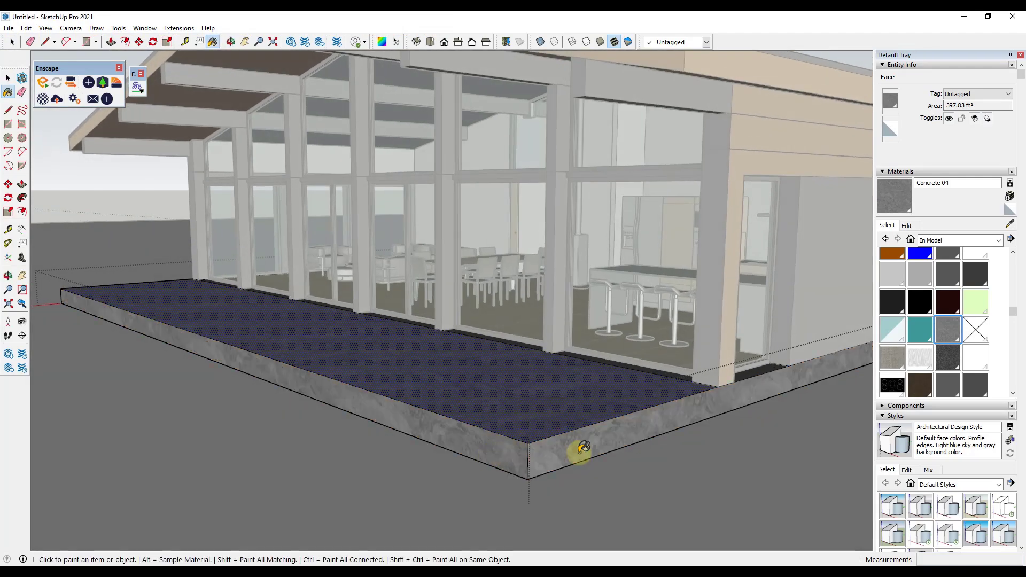
pyautogui.moveTo(355, 355); pyautogui.dragTo(430, 317, button='middle')
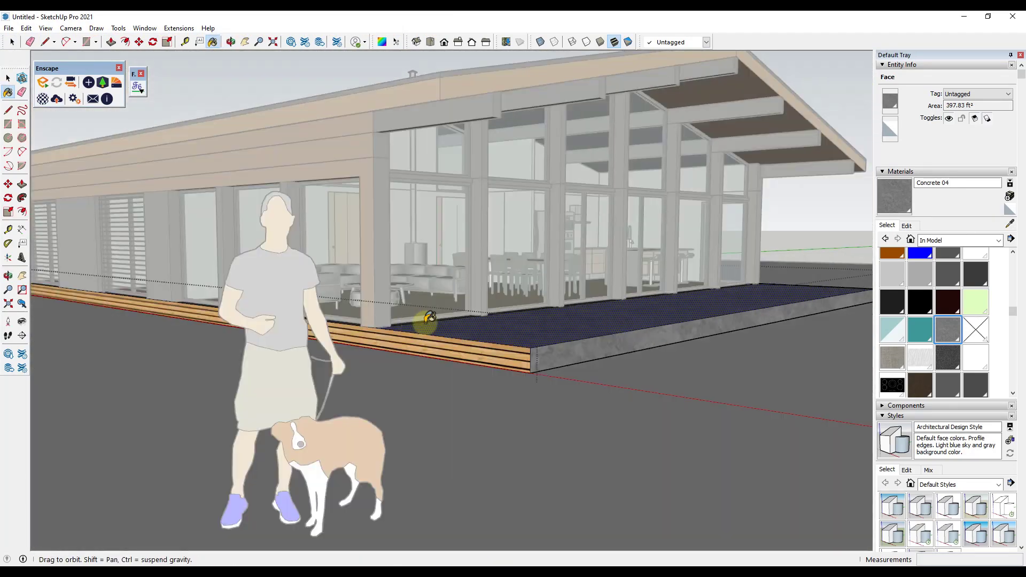
pyautogui.click(527, 355)
pyautogui.moveTo(470, 368)
pyautogui.mouseDown(button='middle')
pyautogui.moveTo(401, 385)
pyautogui.moveTo(177, 392)
pyautogui.moveTo(178, 449)
pyautogui.mouseUp(button='middle')
# Open the Concrete 04 material for editing and set its texture size to 10'
pyautogui.scroll(10, 360, 462)
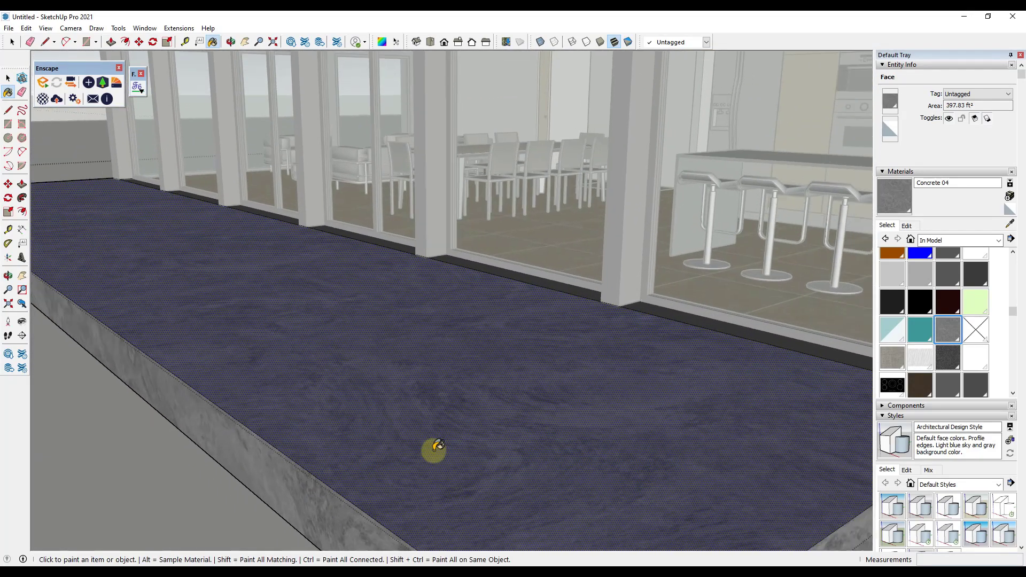
pyautogui.scroll(-5, 436, 447)
pyautogui.moveTo(458, 431); pyautogui.dragTo(481, 417, button='middle')
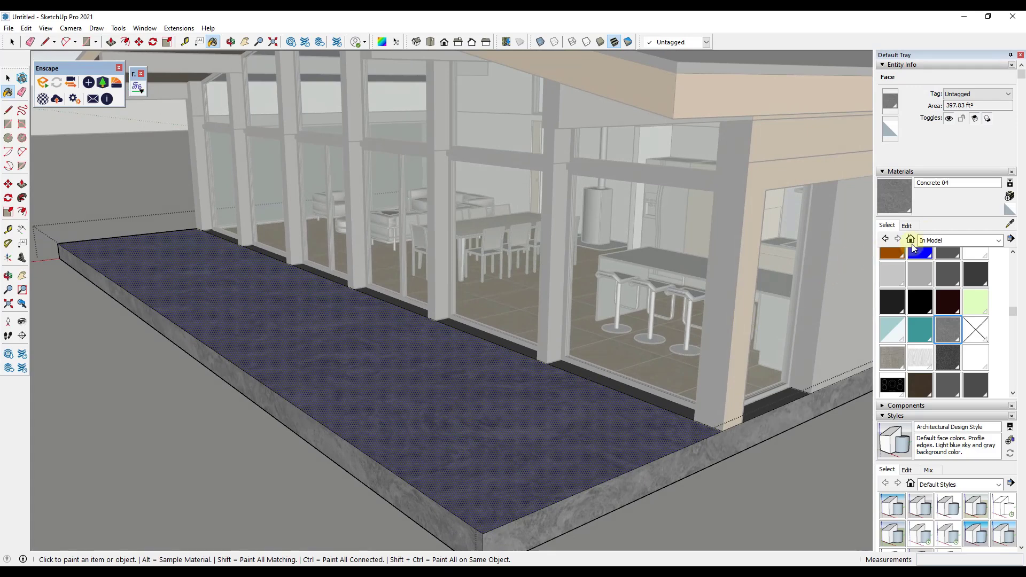
pyautogui.click(907, 226)
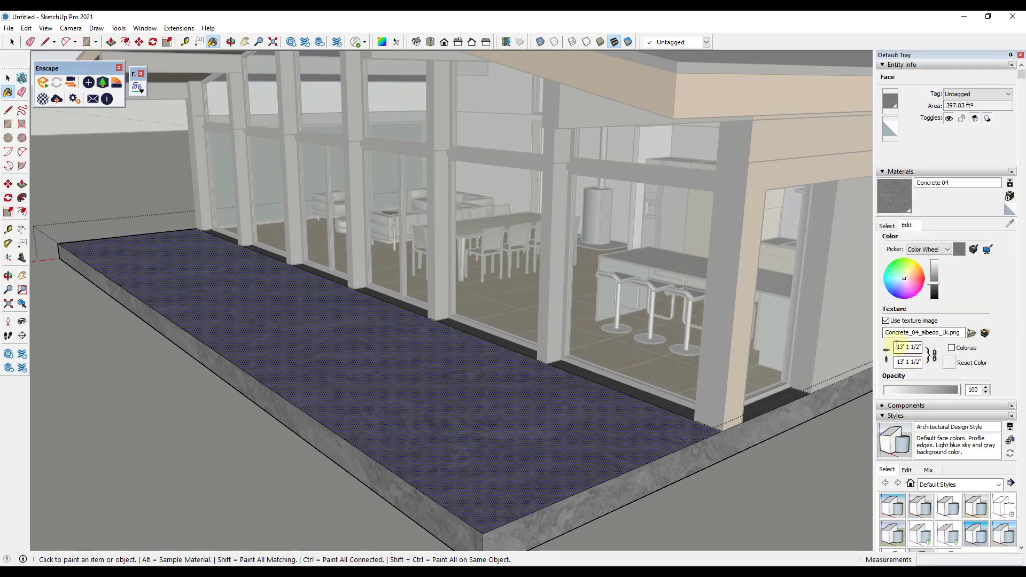
pyautogui.write('10')
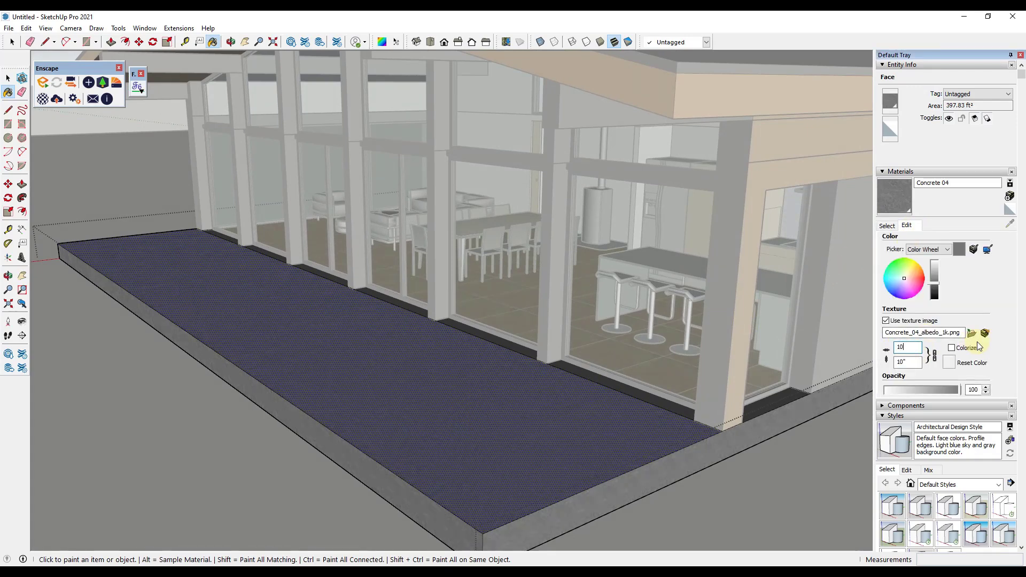
pyautogui.press('Return')
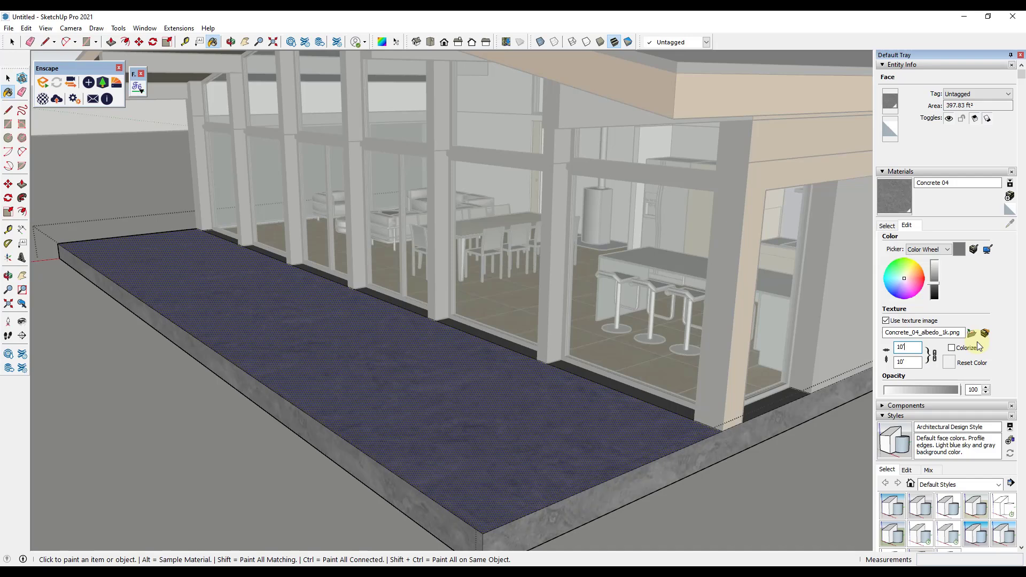
# Set the Concrete 04 texture size to 2' and check the pattern up close on the deck
pyautogui.hotkey('ctrl', 'a')
pyautogui.write("2'")
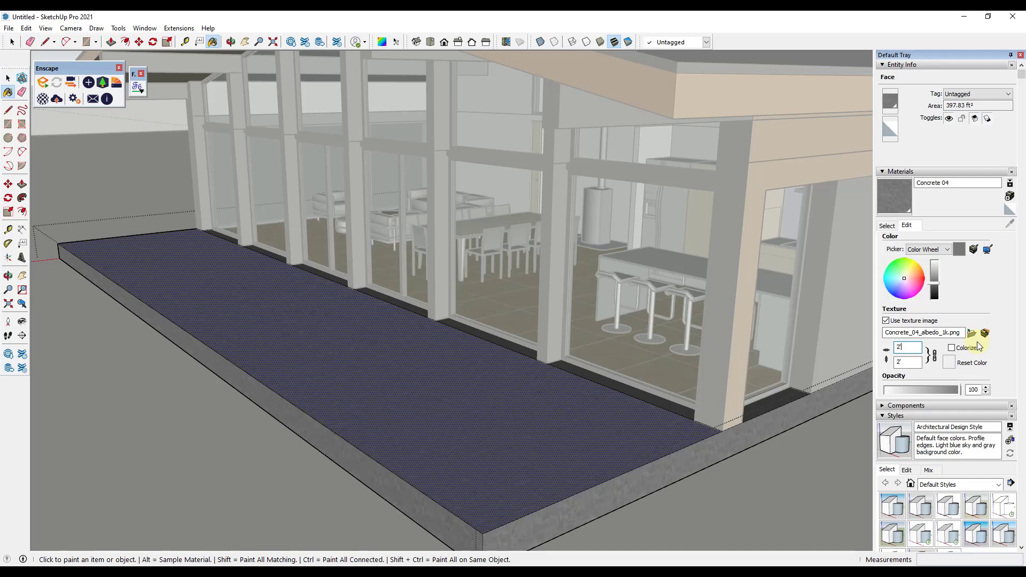
pyautogui.moveTo(444, 394); pyautogui.dragTo(390, 429, button='middle')
pyautogui.scroll(3, 393, 426)
pyautogui.scroll(1, 355, 442)
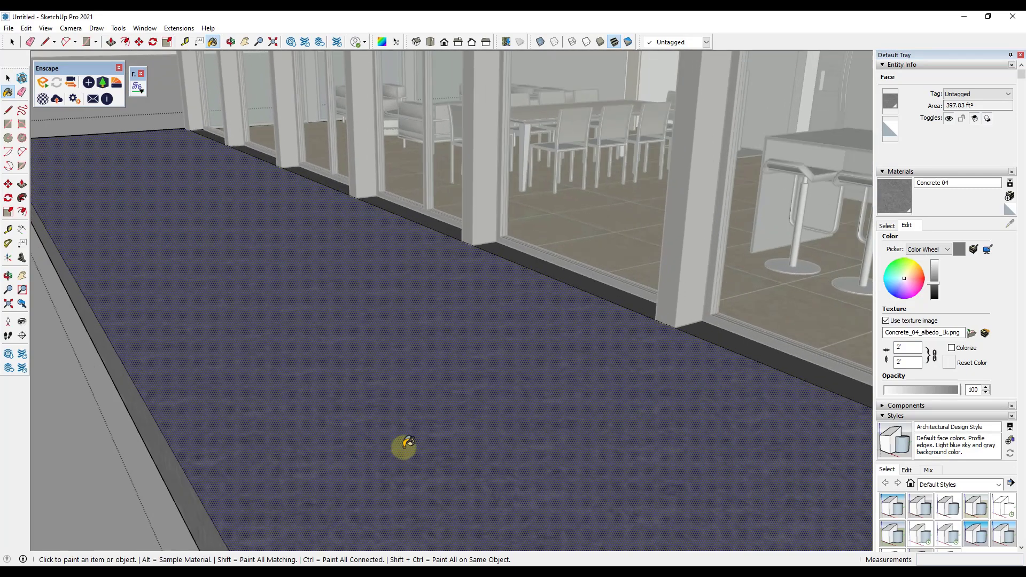
pyautogui.scroll(-1, 403, 442)
# Set the Concrete 04 texture size to 5' and leave the Paint Bucket tool
pyautogui.moveTo(910, 348); pyautogui.dragTo(877, 347)
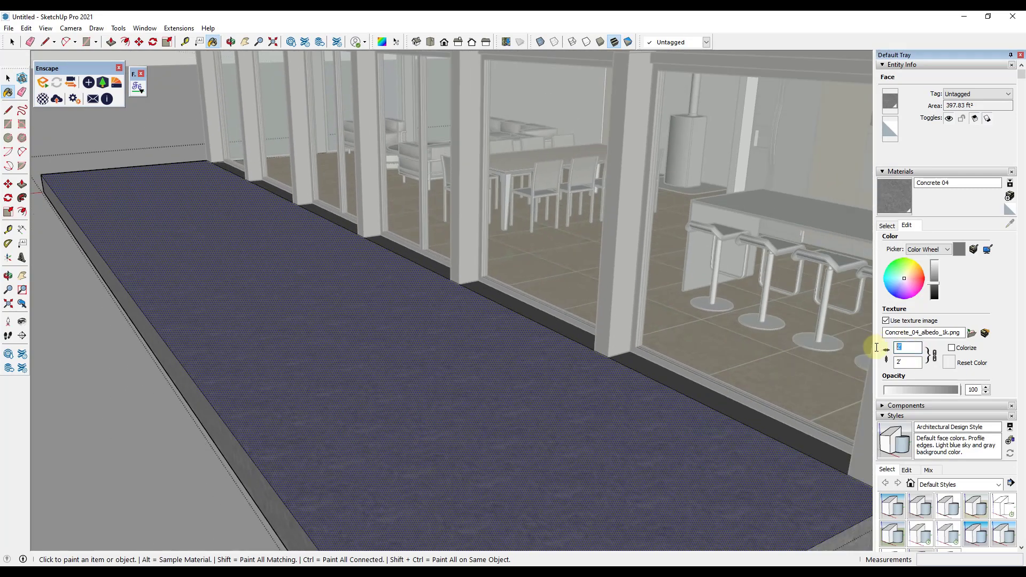
pyautogui.write('5')
pyautogui.press('Return')
pyautogui.scroll(-3, 420, 388)
pyautogui.press('space')
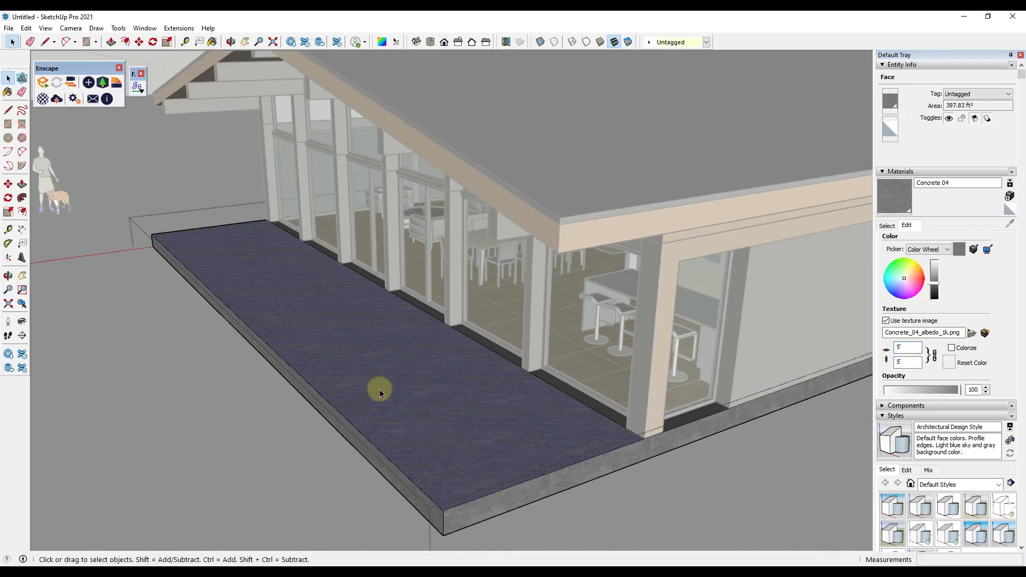
# Exit the deck group and examine the concrete texture on the deck's surface and edge up close
pyautogui.moveTo(273, 431); pyautogui.dragTo(468, 408, button='middle')
pyautogui.scroll(1, 468, 404)
pyautogui.doubleClick(325, 502)
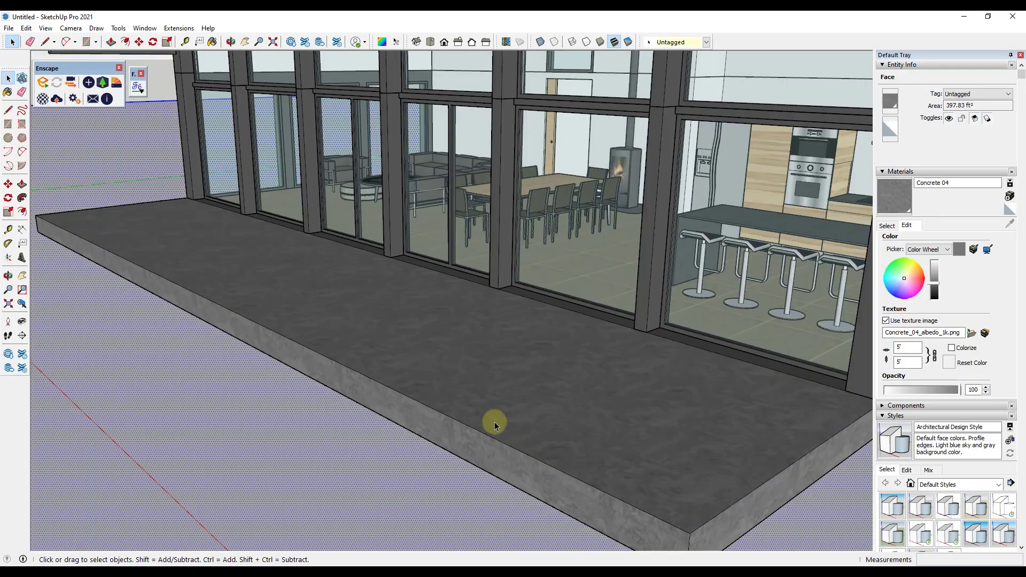
pyautogui.scroll(4, 503, 424)
pyautogui.scroll(3, 507, 419)
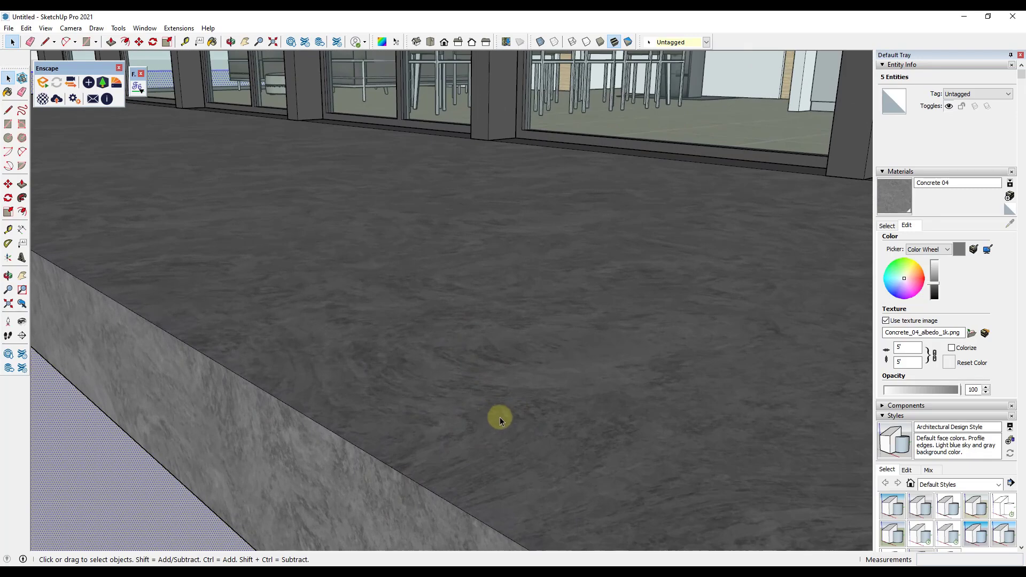
pyautogui.scroll(-3, 507, 406)
pyautogui.moveTo(491, 389); pyautogui.dragTo(569, 358, button='middle')
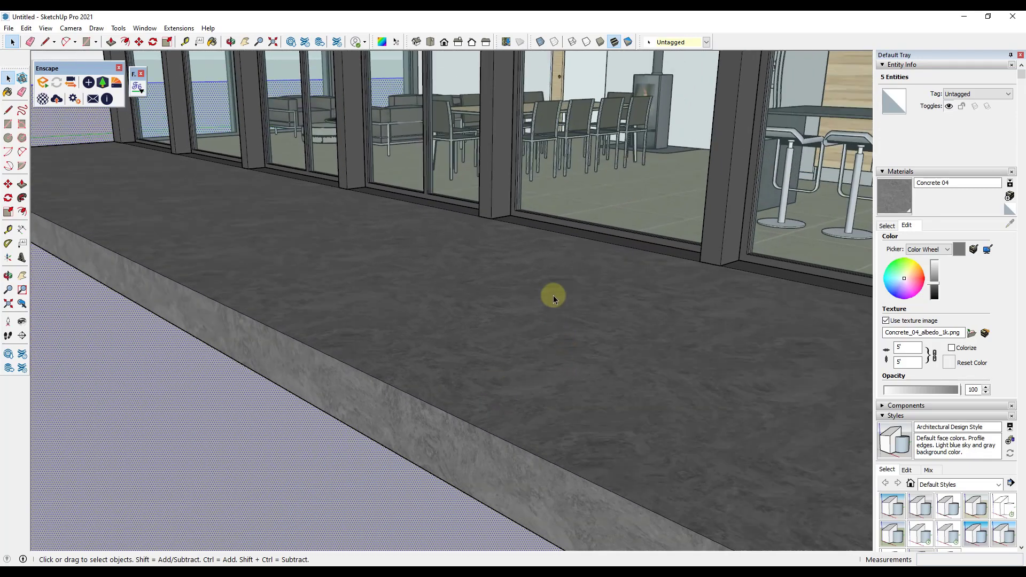
# Open Concrete 04 in the Enscape Material Editor and use its albedo texture as the bump map
pyautogui.scroll(-3, 573, 332)
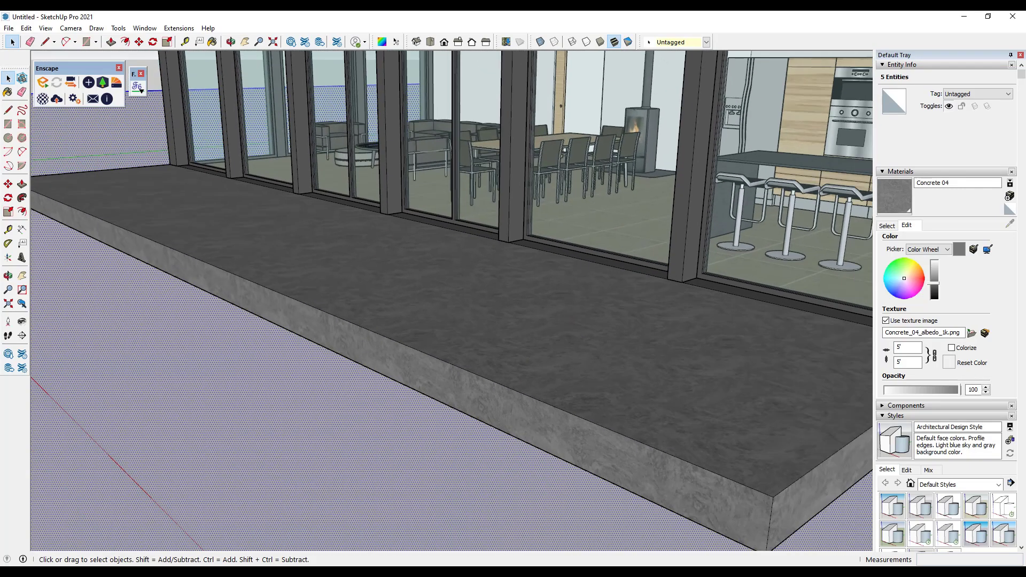
pyautogui.click(43, 101)
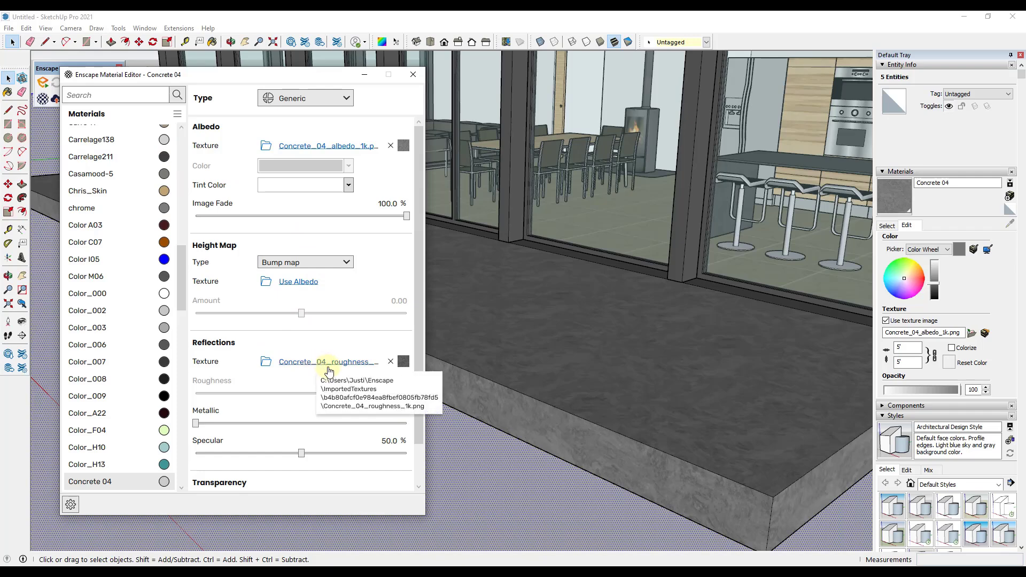
pyautogui.scroll(-3, 348, 406)
pyautogui.scroll(4, 344, 412)
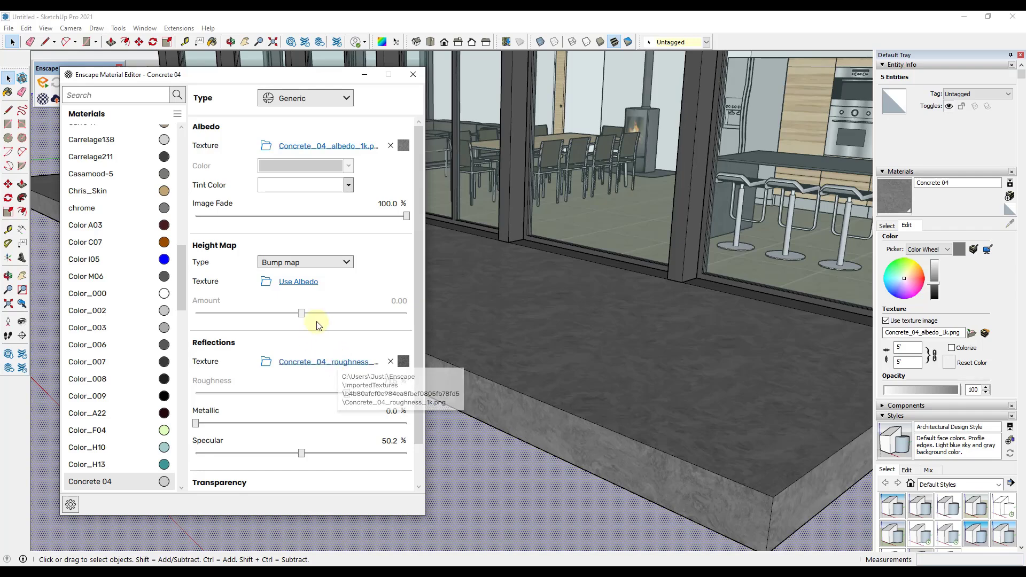
pyautogui.click(292, 284)
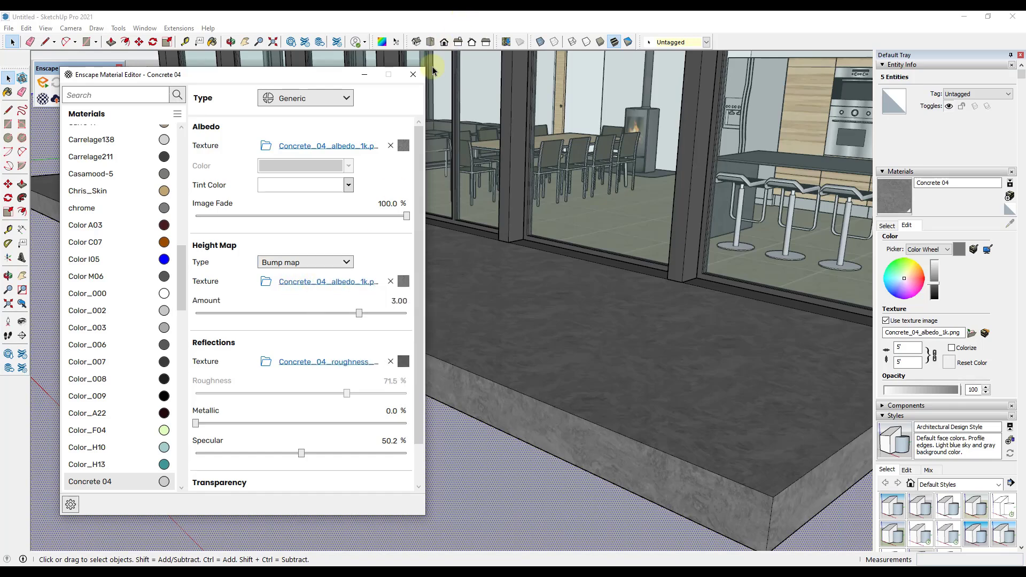
pyautogui.click(413, 75)
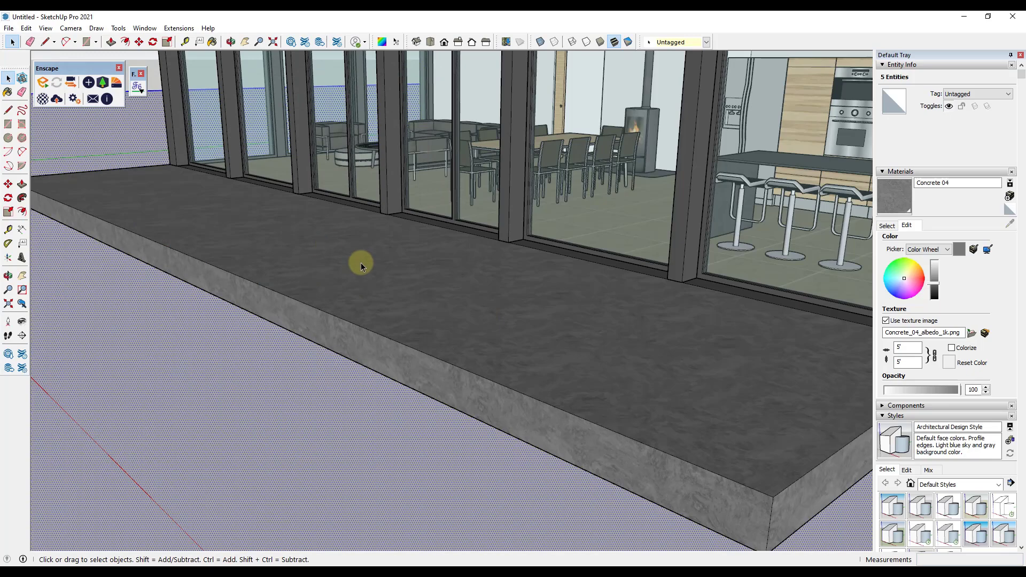
# Frame the house and its deck in the model and launch the Enscape render
pyautogui.scroll(-5, 399, 283)
pyautogui.scroll(1, 471, 179)
pyautogui.moveTo(455, 337); pyautogui.dragTo(453, 336, button='middle')
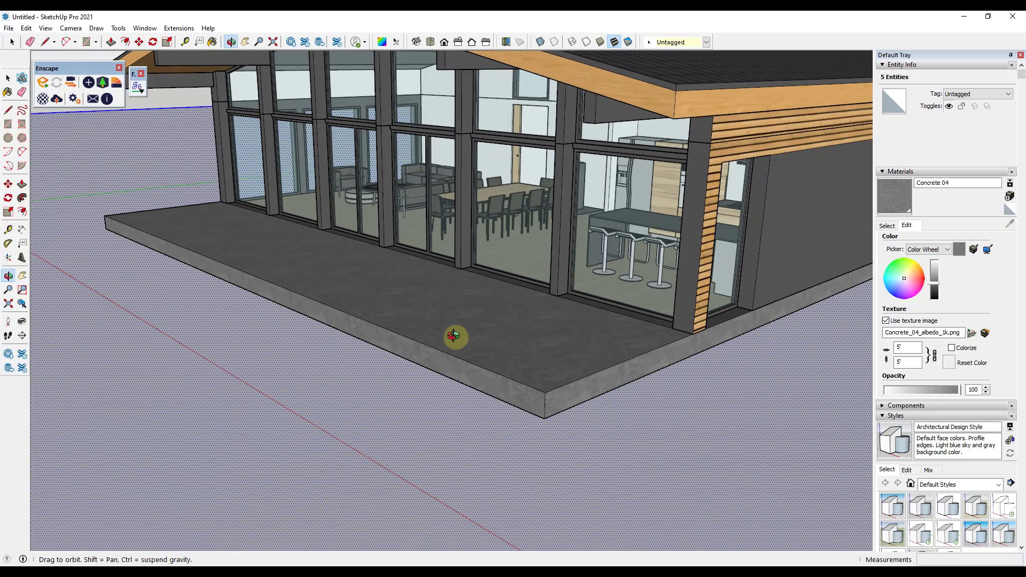
pyautogui.moveTo(453, 336); pyautogui.dragTo(457, 312)
pyautogui.press('space')
pyautogui.click(43, 82)
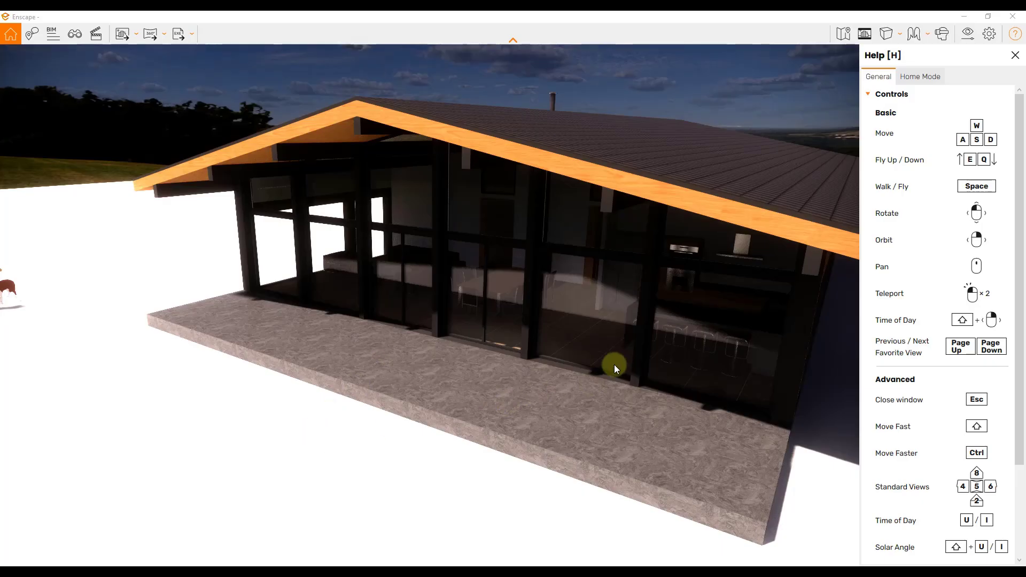
# Move in close to the deck in the render and examine the relief of the concrete surface
pyautogui.doubleClick(543, 428)
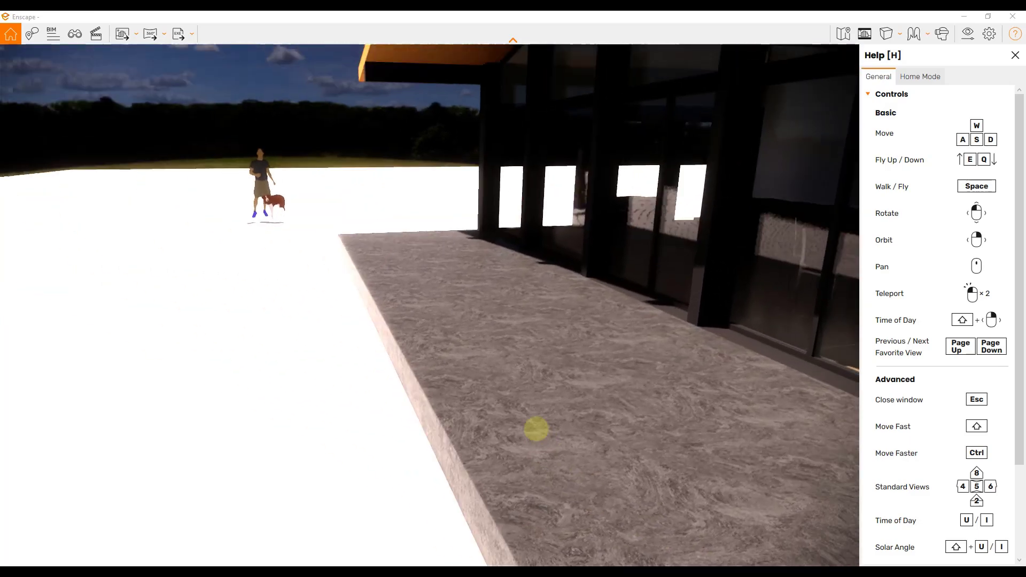
pyautogui.keyDown('shift'); pyautogui.moveTo(550, 430); pyautogui.dragTo(597, 418, button='right'); pyautogui.keyUp('shift')
pyautogui.keyDown('shift'); pyautogui.moveTo(597, 420); pyautogui.dragTo(583, 423); pyautogui.keyUp('shift')
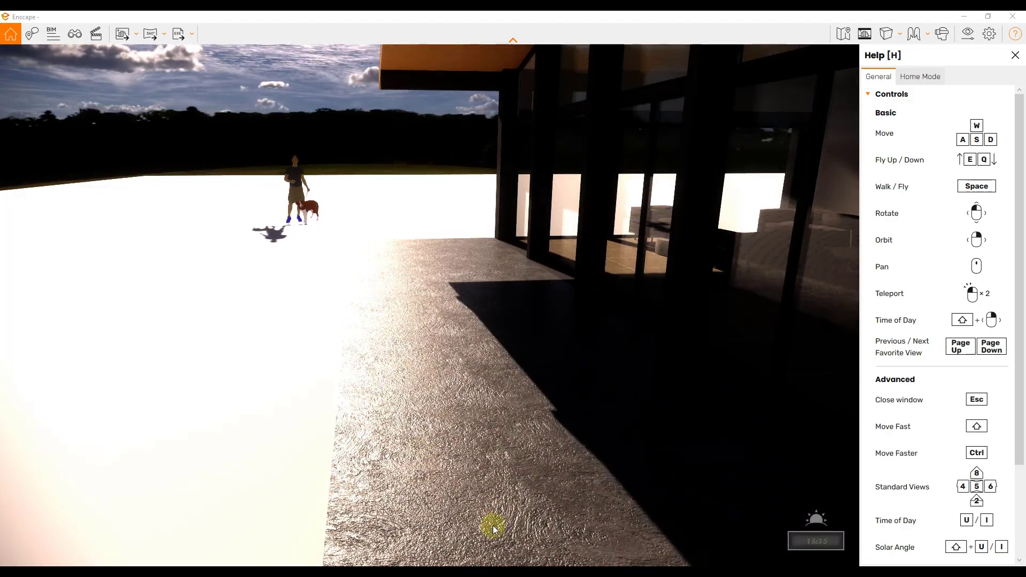
pyautogui.keyDown('shift'); pyautogui.moveTo(489, 434); pyautogui.dragTo(481, 434, button='right'); pyautogui.keyUp('shift')
# Set the render's time of day to about 16:49 and view the deck from low beside its edge
pyautogui.press('i')
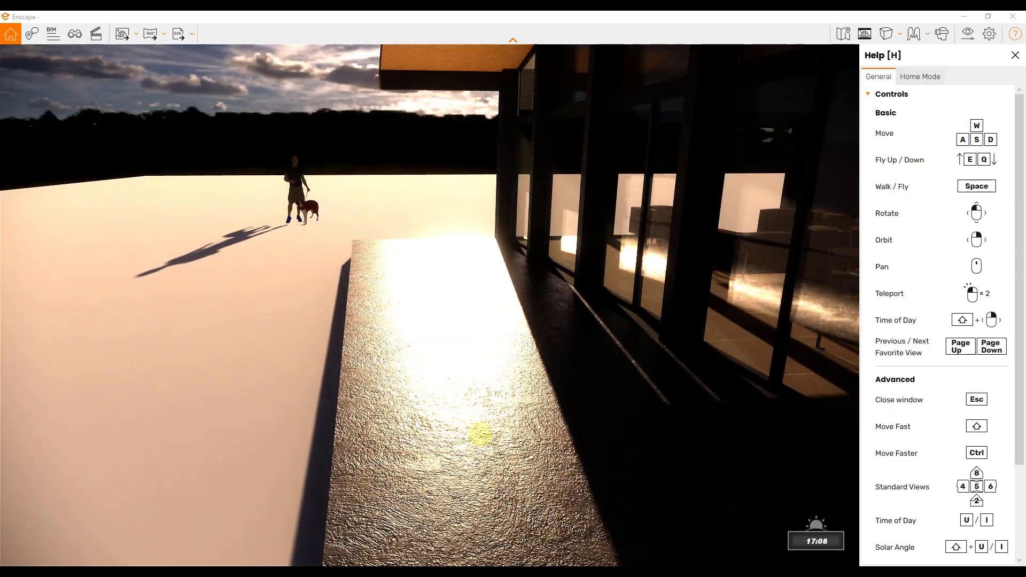
pyautogui.press('u')
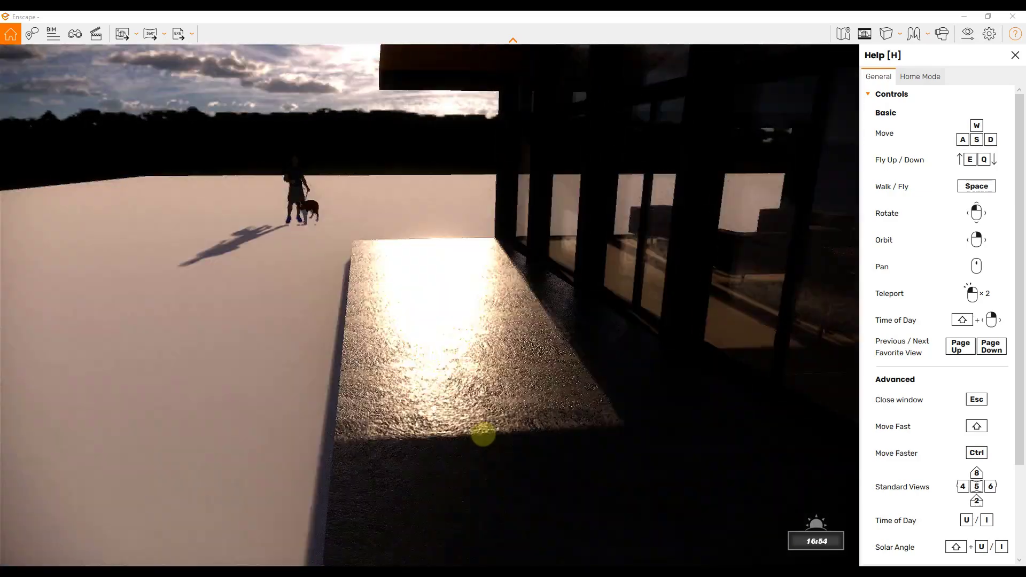
pyautogui.press('i')
pyautogui.press('u')
pyautogui.press('u')
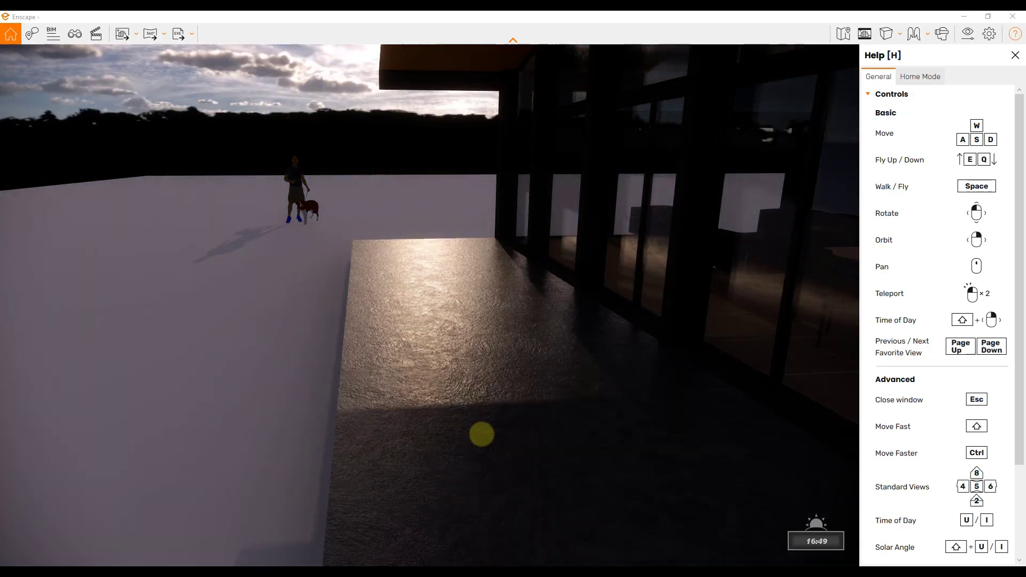
pyautogui.moveTo(443, 409); pyautogui.dragTo(442, 409, button='right')
pyautogui.press('q')
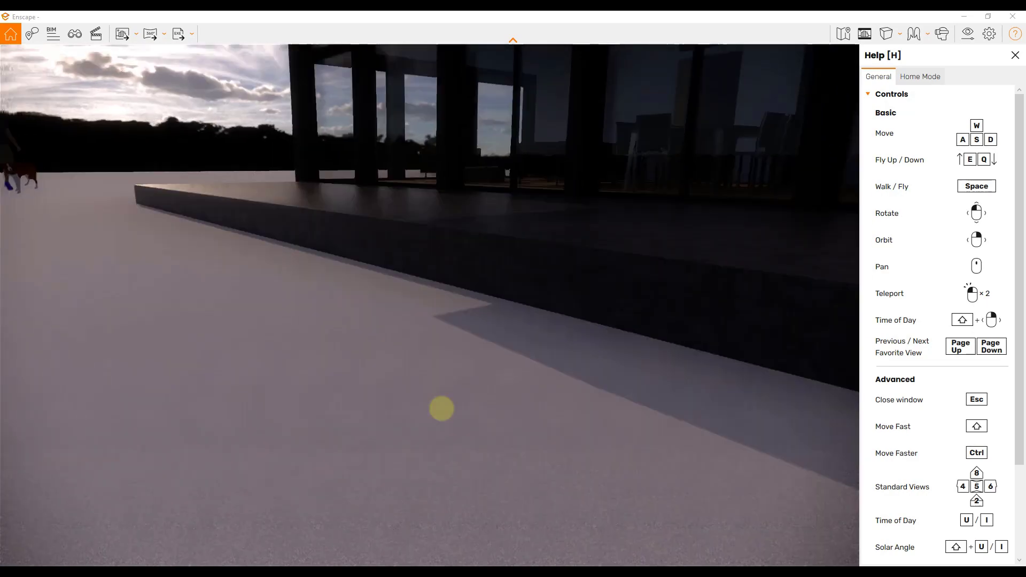
pyautogui.press('space')
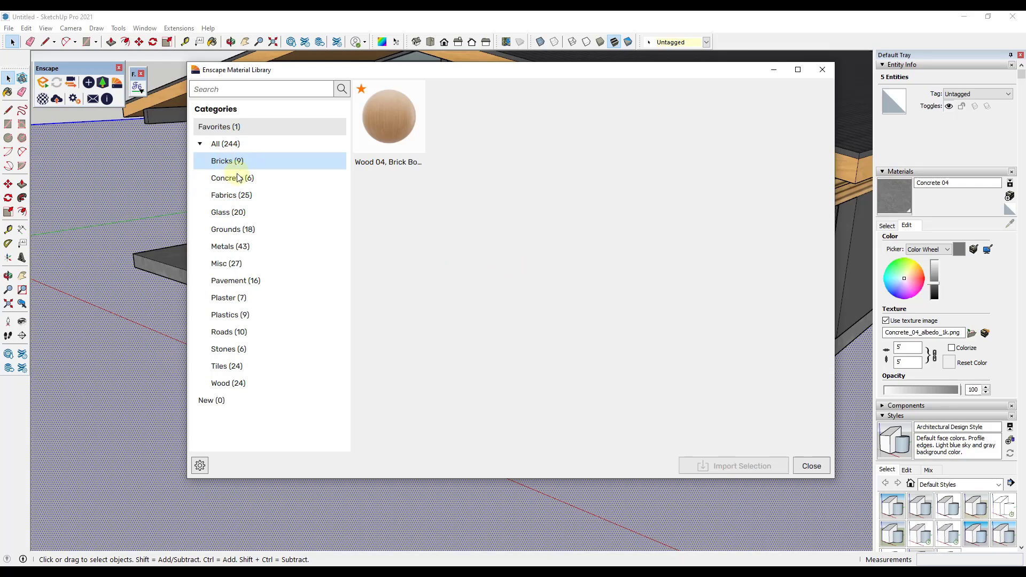
# Mark Concrete 04 as a favorite in the Enscape Material Library and select it for import from the favorites
pyautogui.click(239, 178)
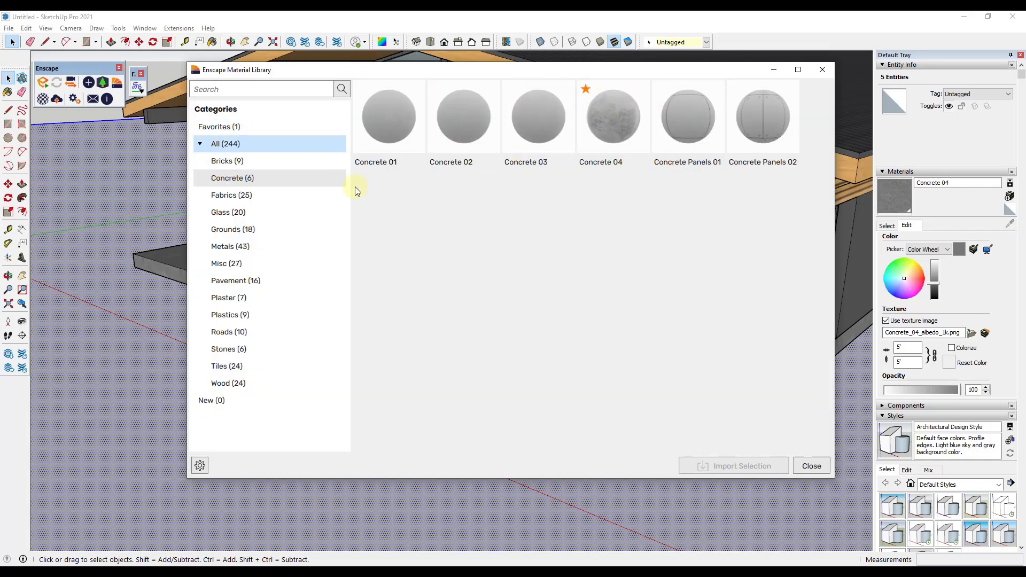
pyautogui.click(242, 186)
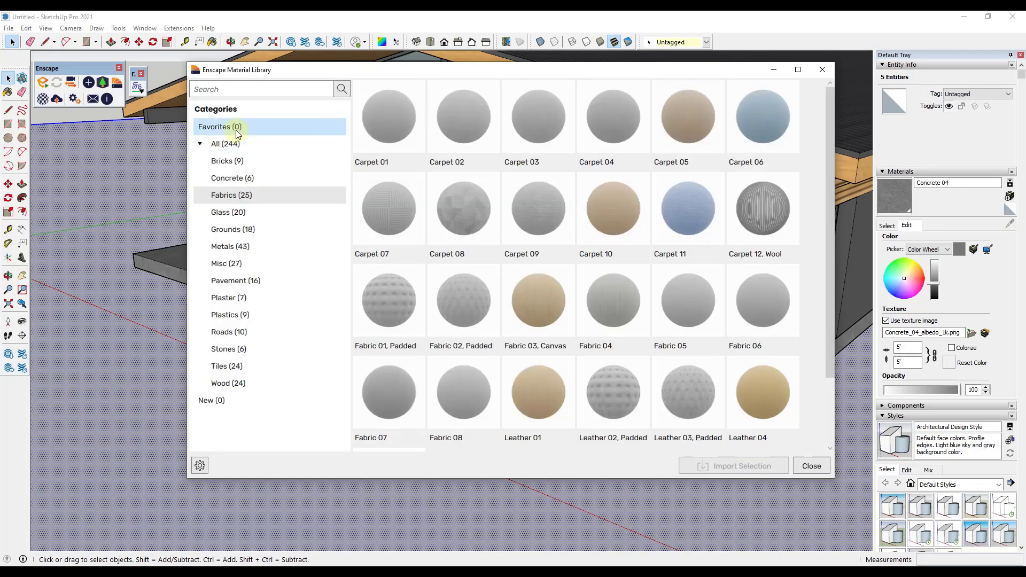
pyautogui.click(236, 130)
pyautogui.click(390, 117)
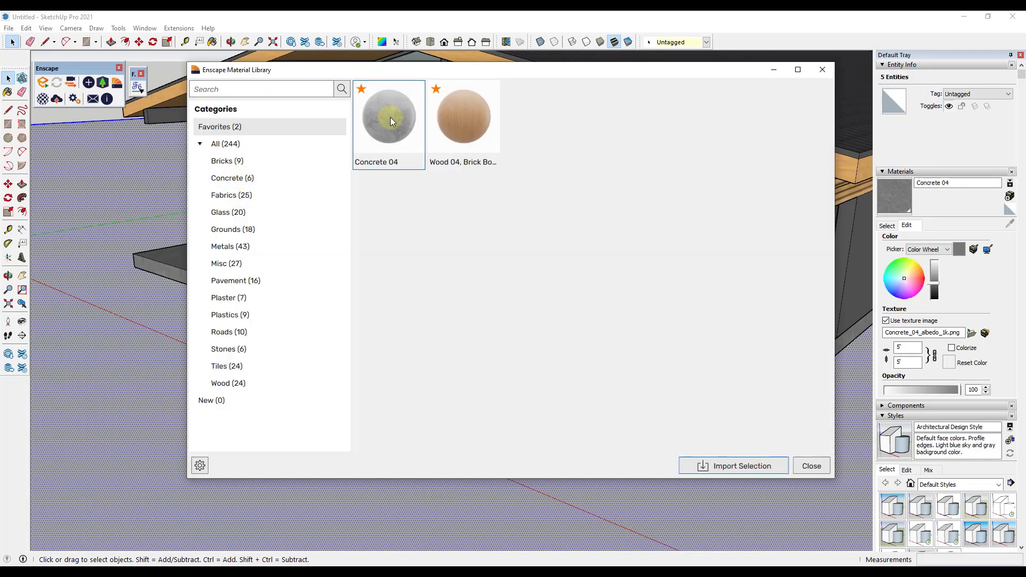
pyautogui.click(747, 476)
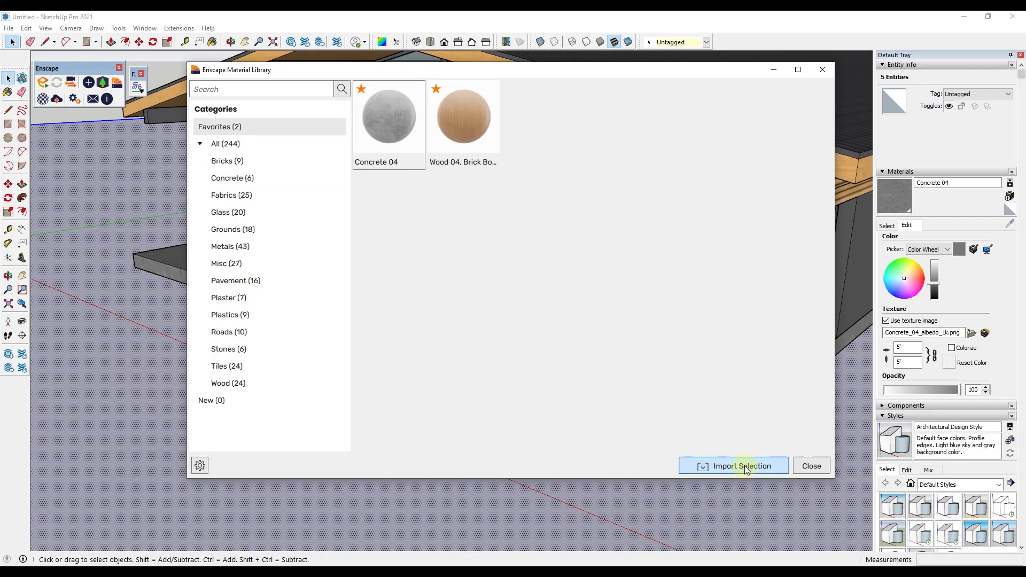
# Check the storage path for imported textures in the library settings, leave it unsaved and close the Material Library
pyautogui.click(199, 465)
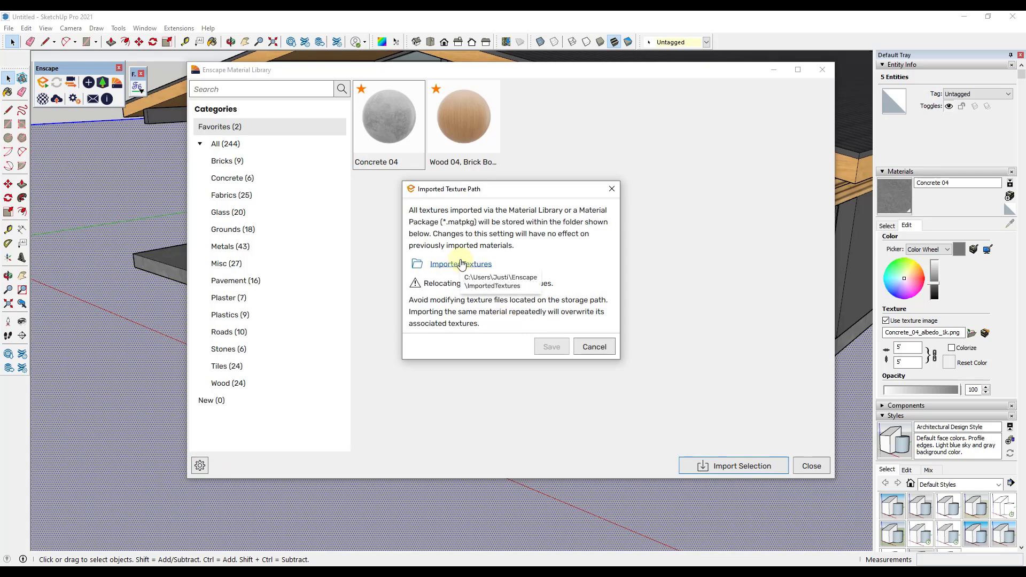
pyautogui.click(594, 346)
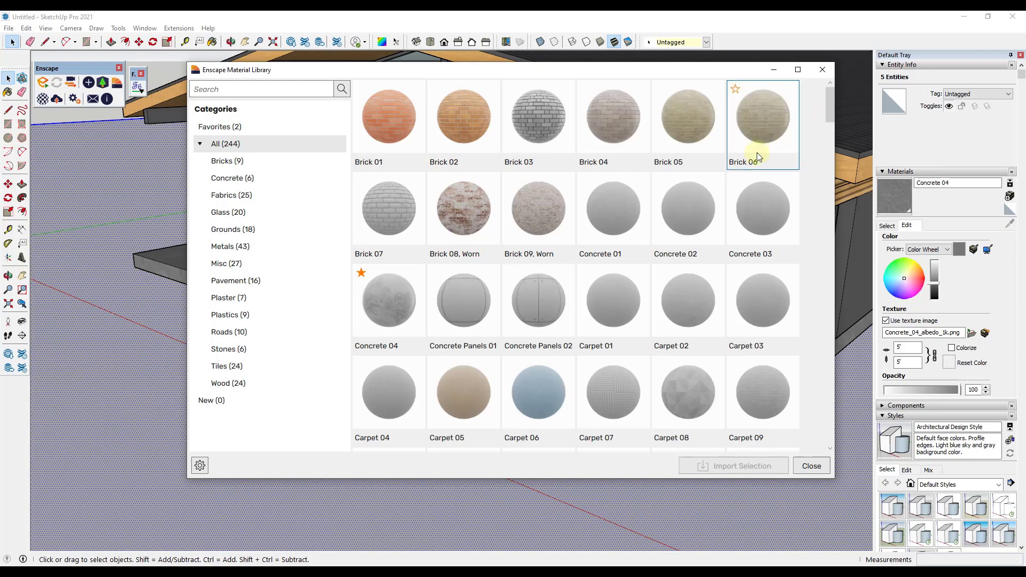
pyautogui.click(821, 69)
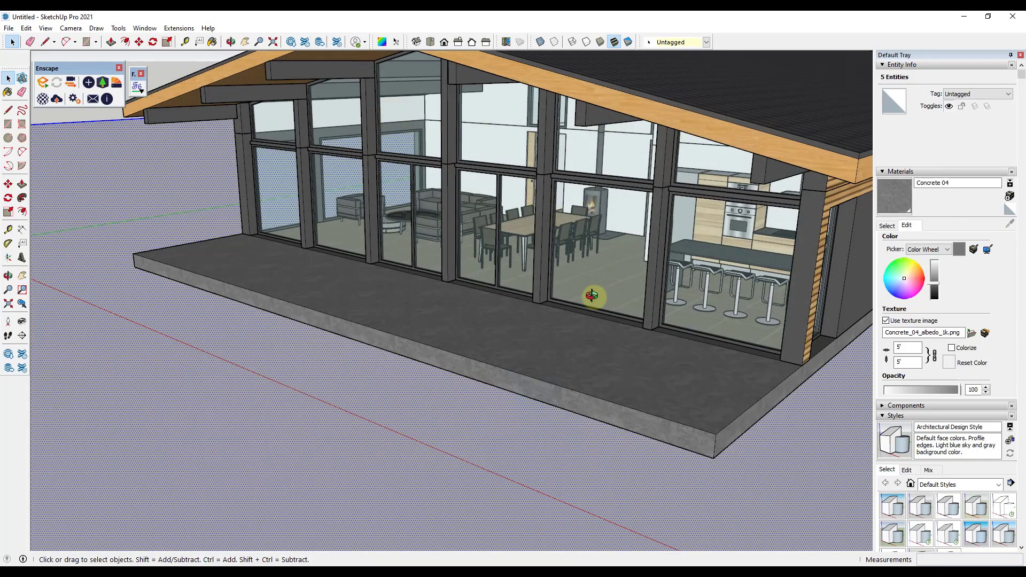
pyautogui.moveTo(591, 293); pyautogui.dragTo(614, 227, button='middle')
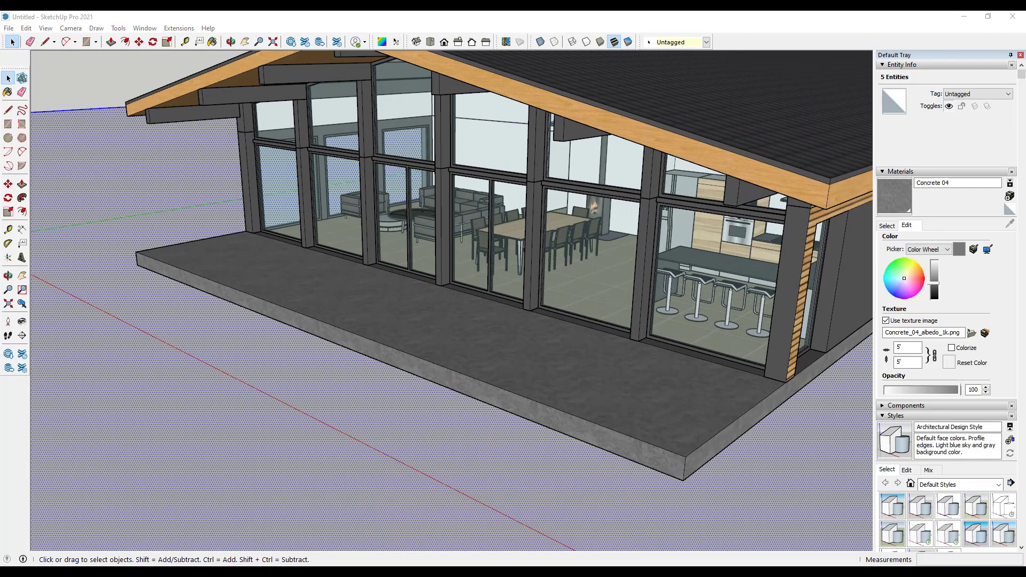
# Switch to the Poly Haven website in the browser and open the Brick Moss 001 texture
pyautogui.hotkey('alt', 'Tab')
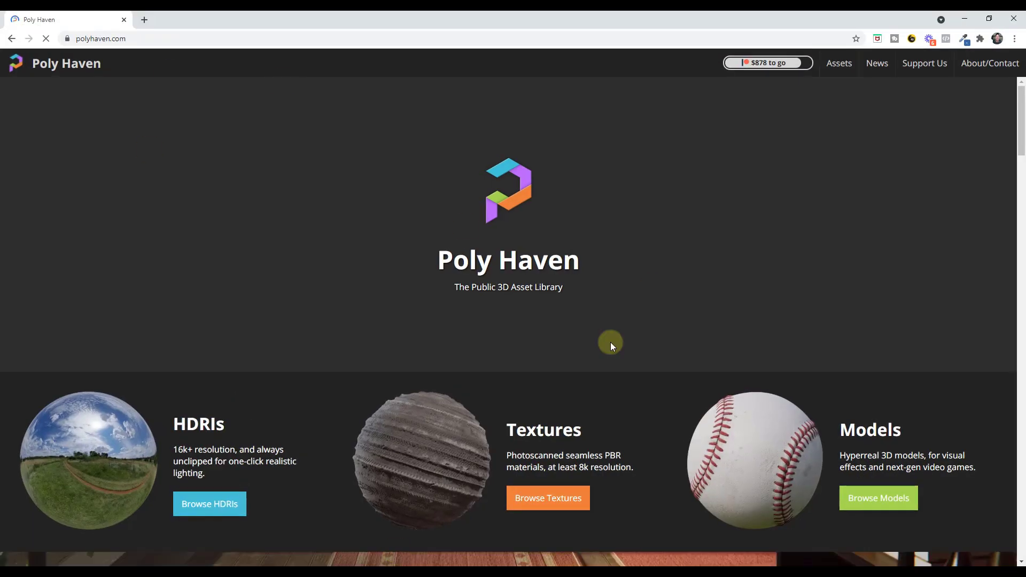
pyautogui.scroll(-3, 517, 251)
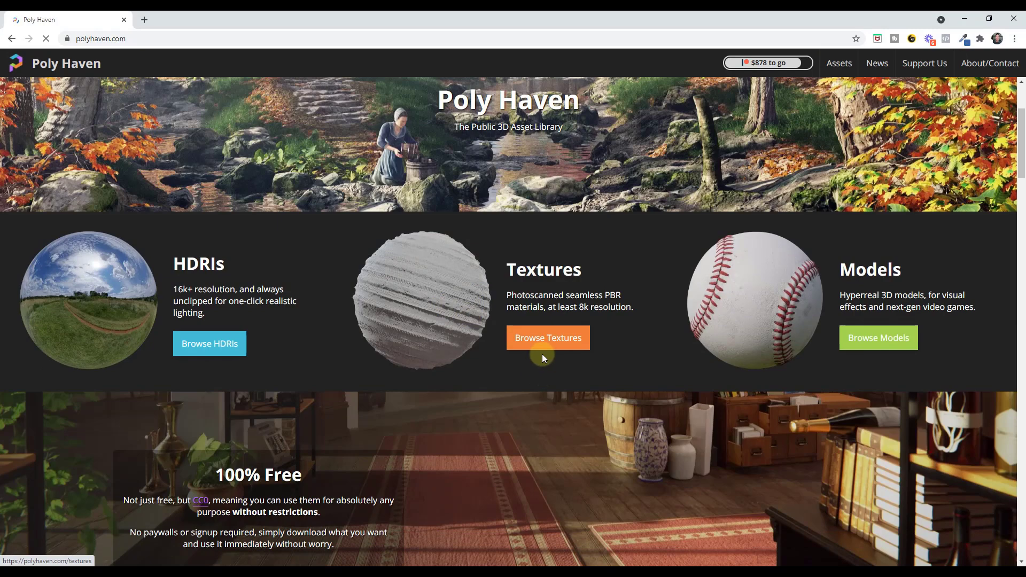
pyautogui.click(545, 341)
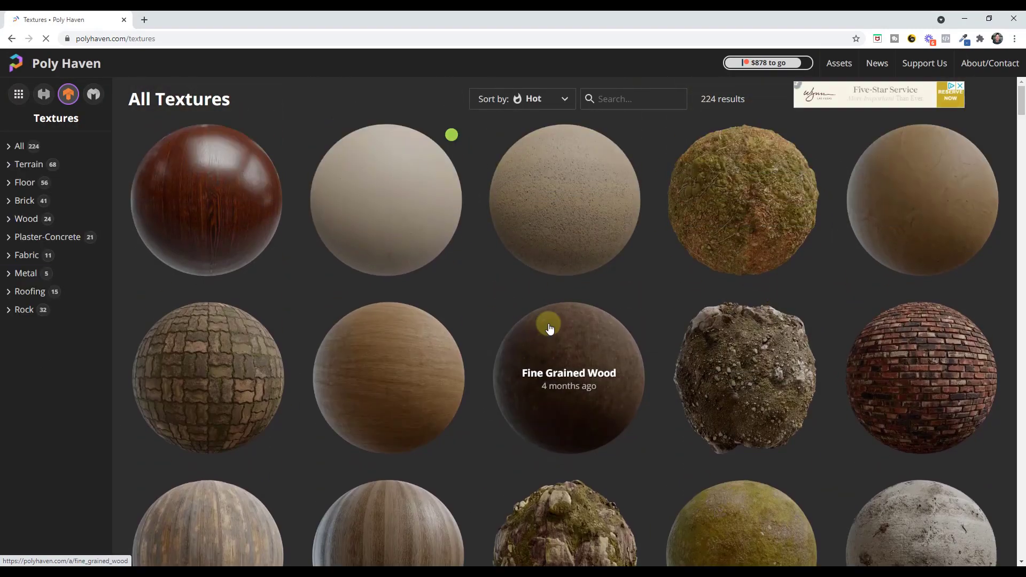
pyautogui.click(228, 361)
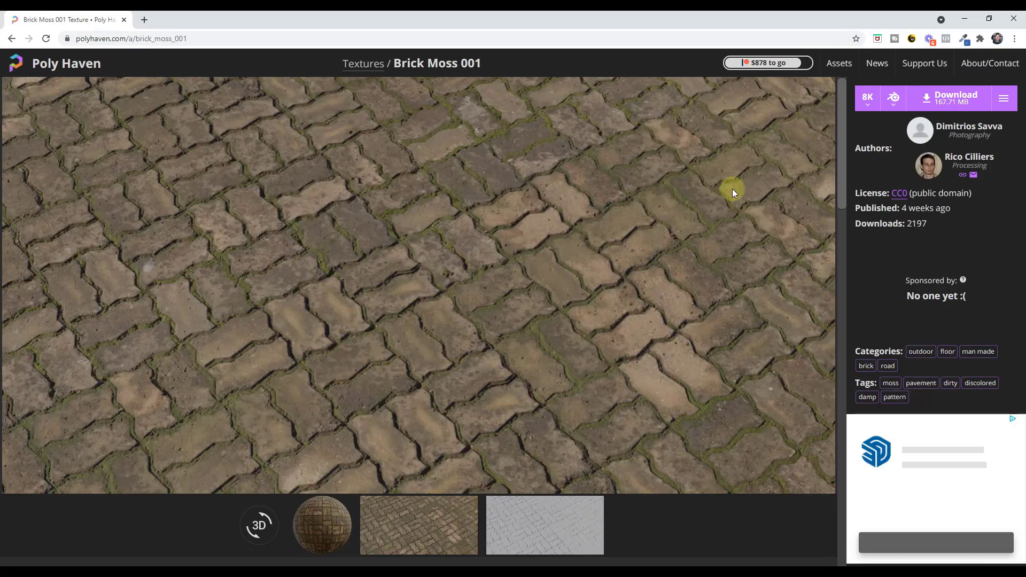
# Download the Brick Moss 001 texture at 2K resolution in Blend format
pyautogui.click(867, 110)
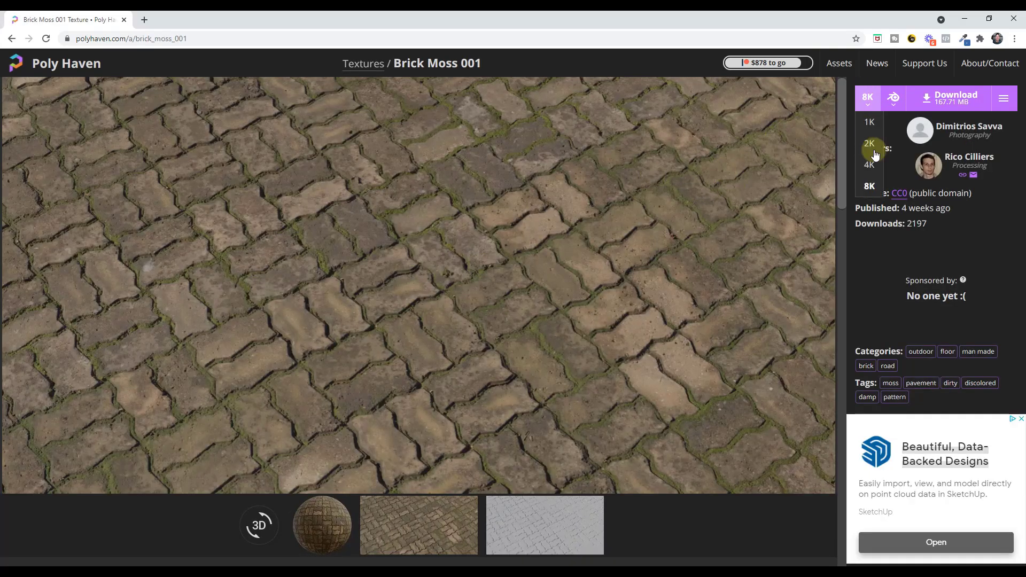
pyautogui.click(869, 142)
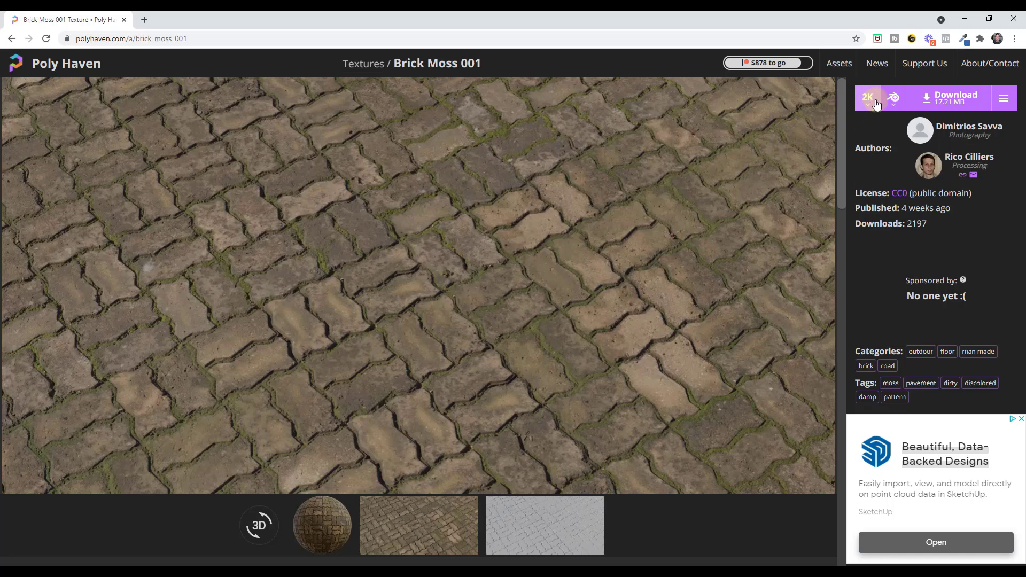
pyautogui.click(895, 99)
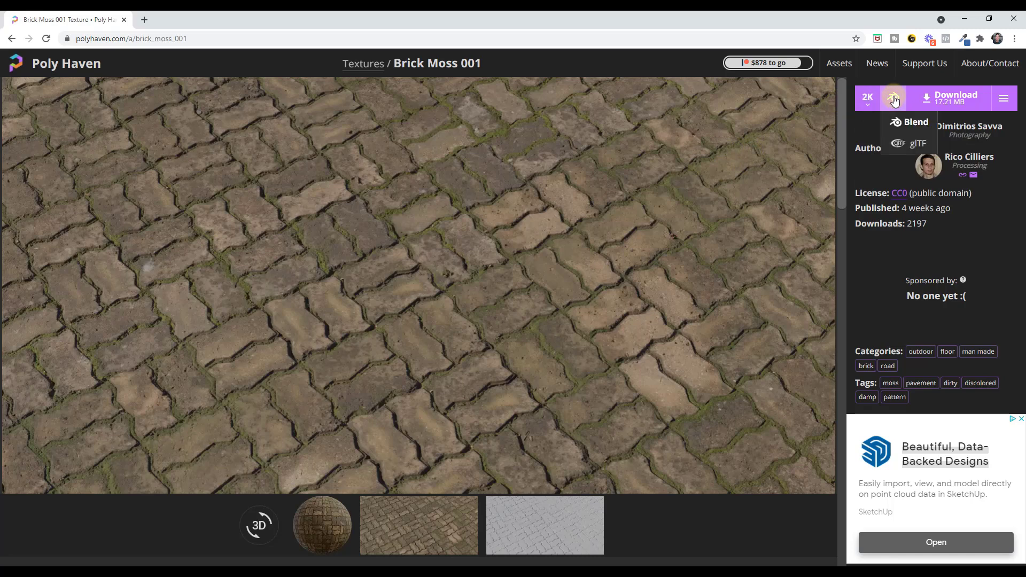
pyautogui.click(908, 121)
pyautogui.click(929, 100)
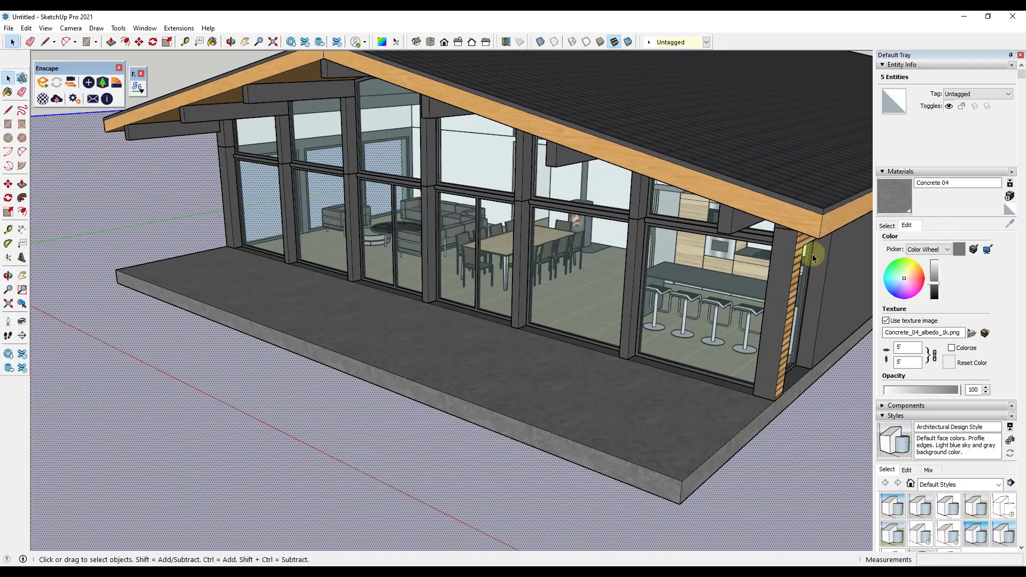
# Switch back to SketchUp, list the in-model materials and create a new material named Brick Moss
pyautogui.click(893, 228)
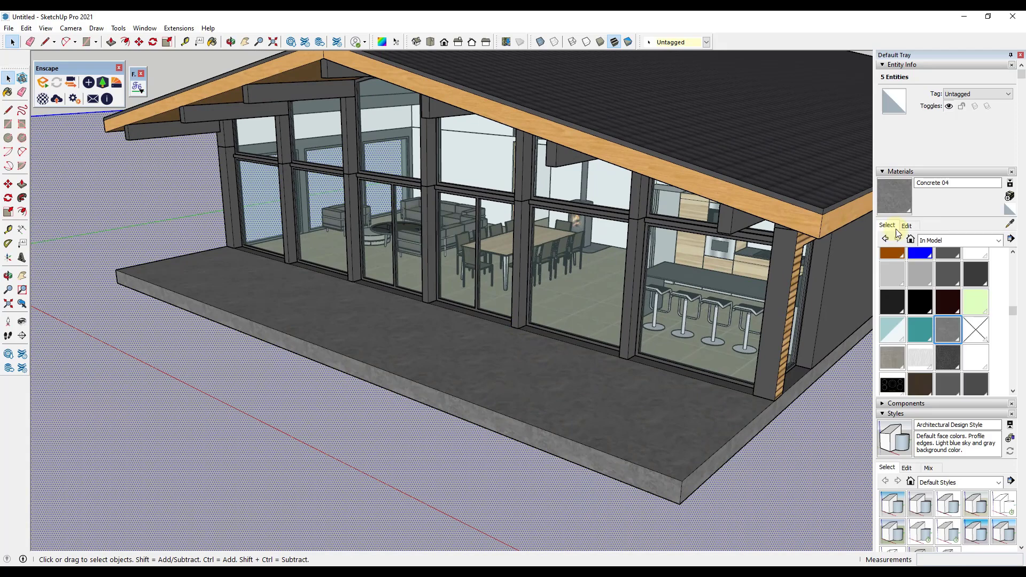
pyautogui.click(1007, 200)
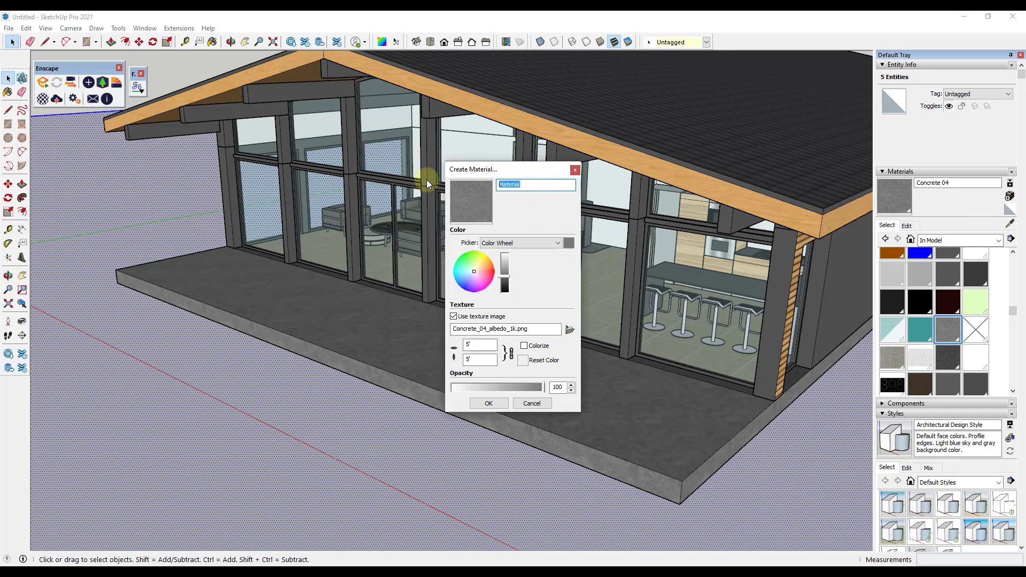
pyautogui.write('Brick Moss')
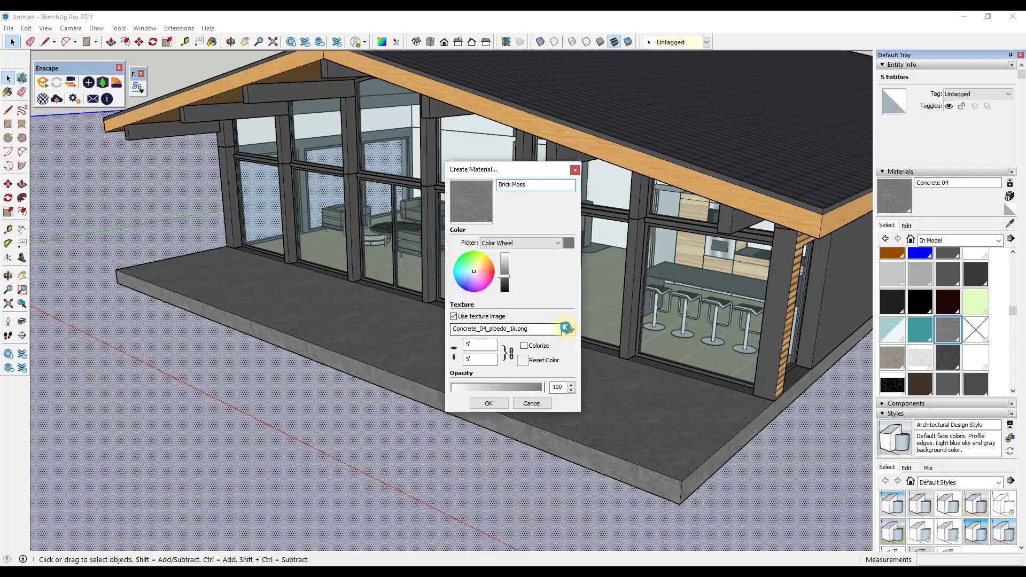
# Browse for the Brick Moss texture image and extract the downloaded brick_moss_001_2k.blend archive in the Downloads folder
pyautogui.click(568, 329)
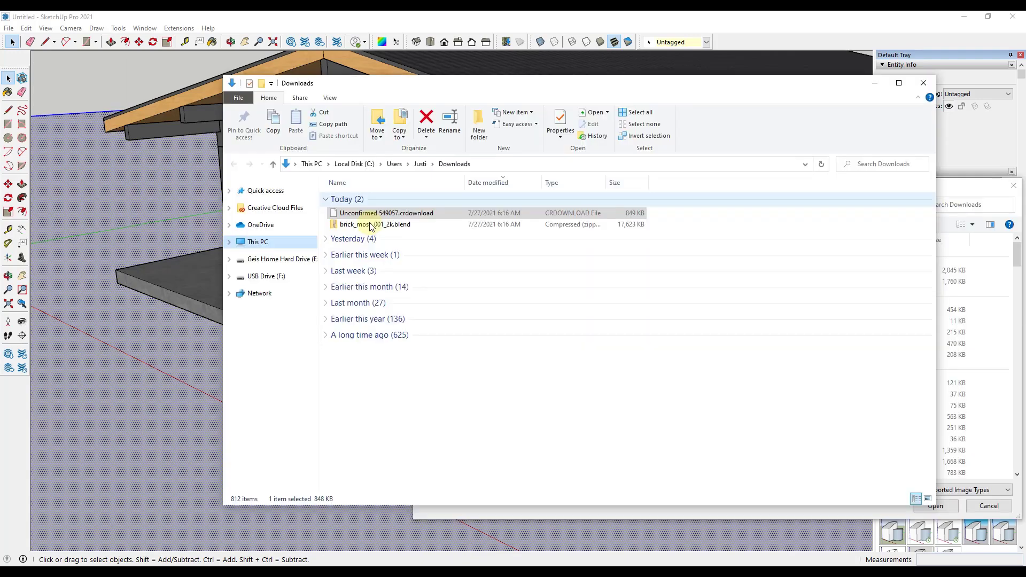
pyautogui.click(371, 224)
pyautogui.rightClick(372, 224)
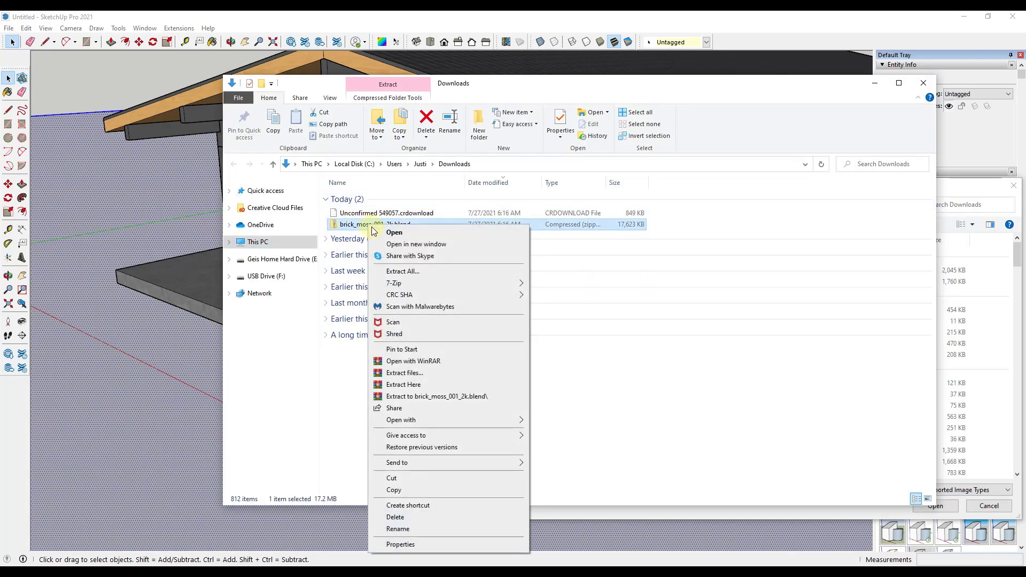
pyautogui.click(419, 272)
pyautogui.click(602, 398)
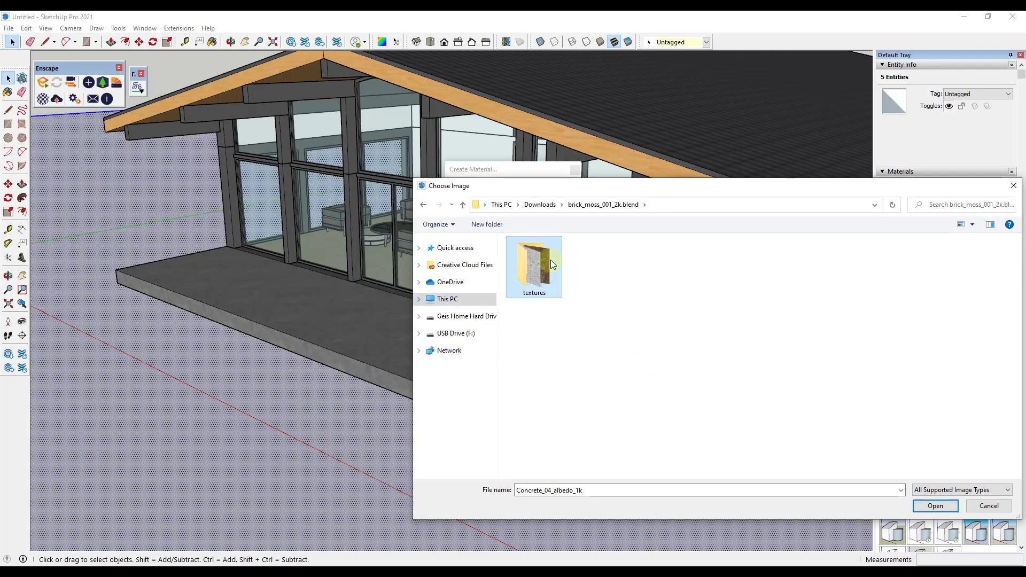
# Load brick_moss_001_diff_2k from the textures folder as the texture image and finish creating the Brick Moss material
pyautogui.doubleClick(551, 260)
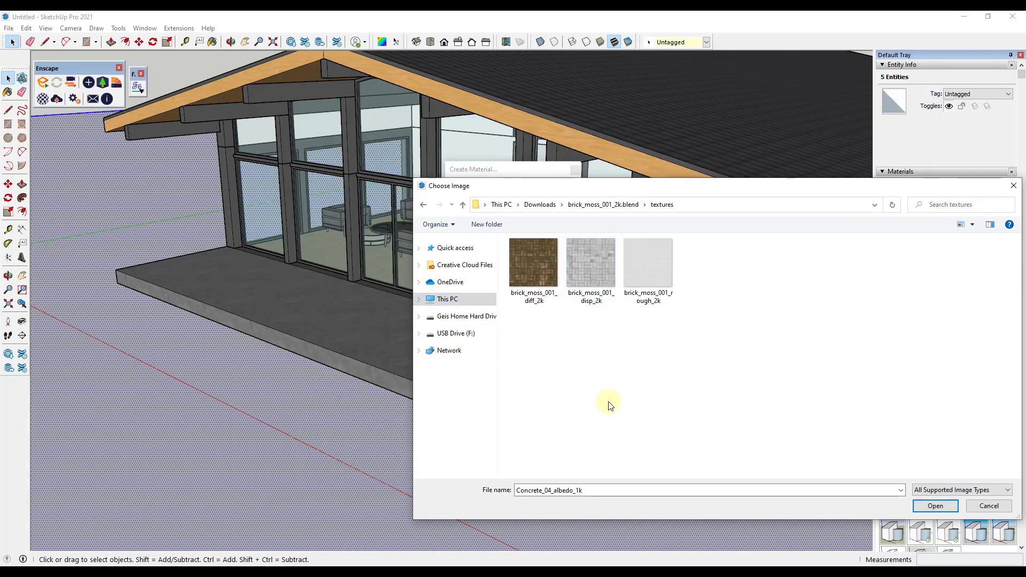
pyautogui.doubleClick(541, 259)
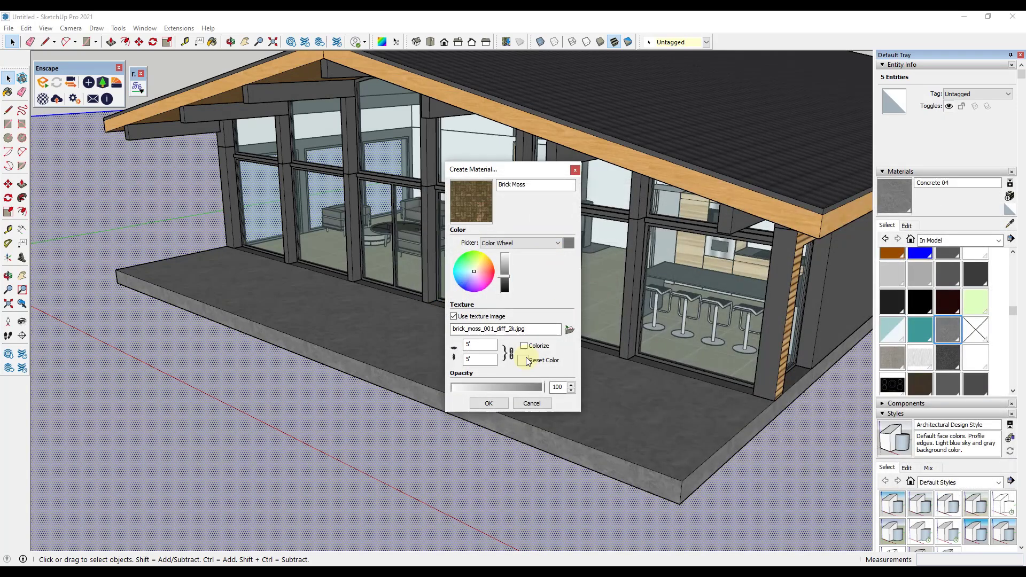
pyautogui.click(488, 403)
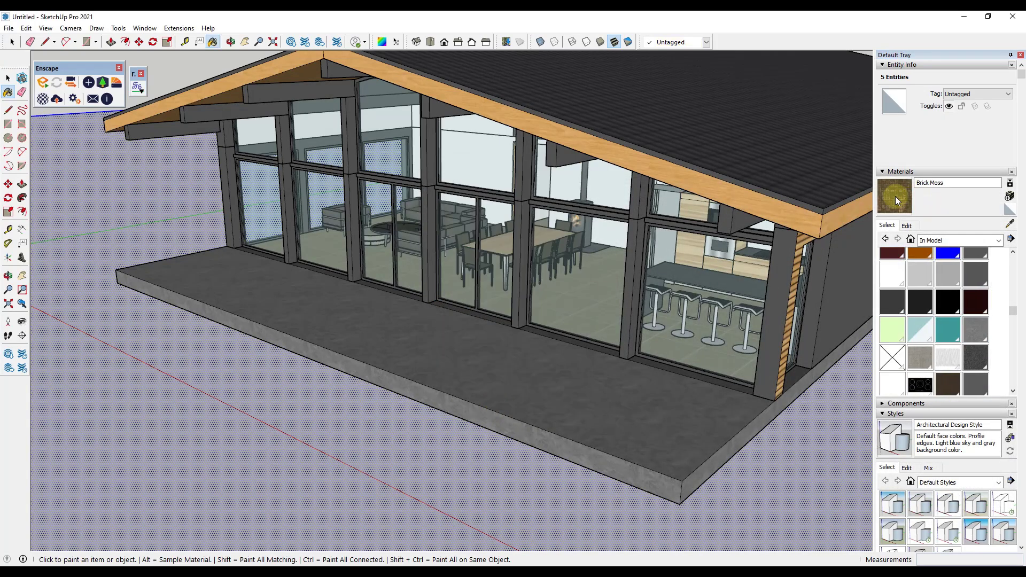
# Open the deck group for editing, select its geometry and paint its top and side faces with Brick Moss
pyautogui.moveTo(593, 383); pyautogui.dragTo(560, 405, button='middle')
pyautogui.press('space')
pyautogui.tripleClick(554, 398)
pyautogui.click(554, 400)
pyautogui.press('b')
pyautogui.click(556, 422)
pyautogui.click(561, 464)
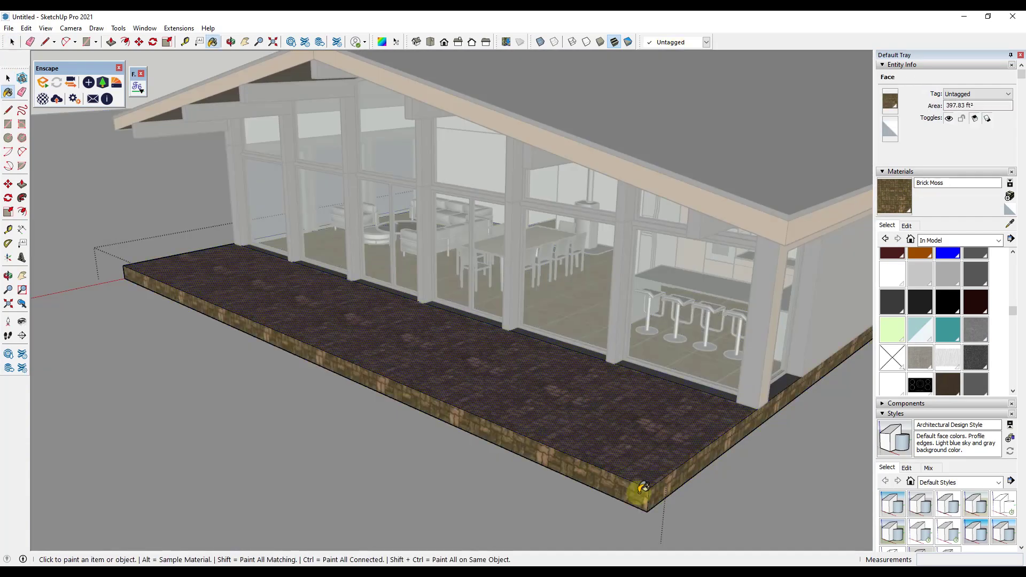
# Undo the last fill and repaint the deck's front and end side faces with Brick Moss
pyautogui.scroll(3, 638, 489)
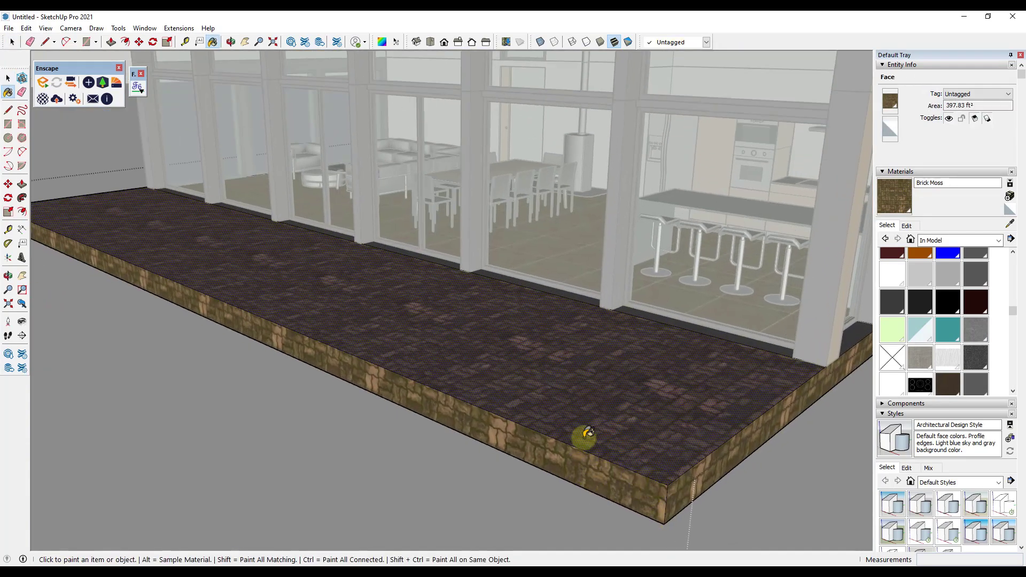
pyautogui.hotkey('ctrl', 'z')
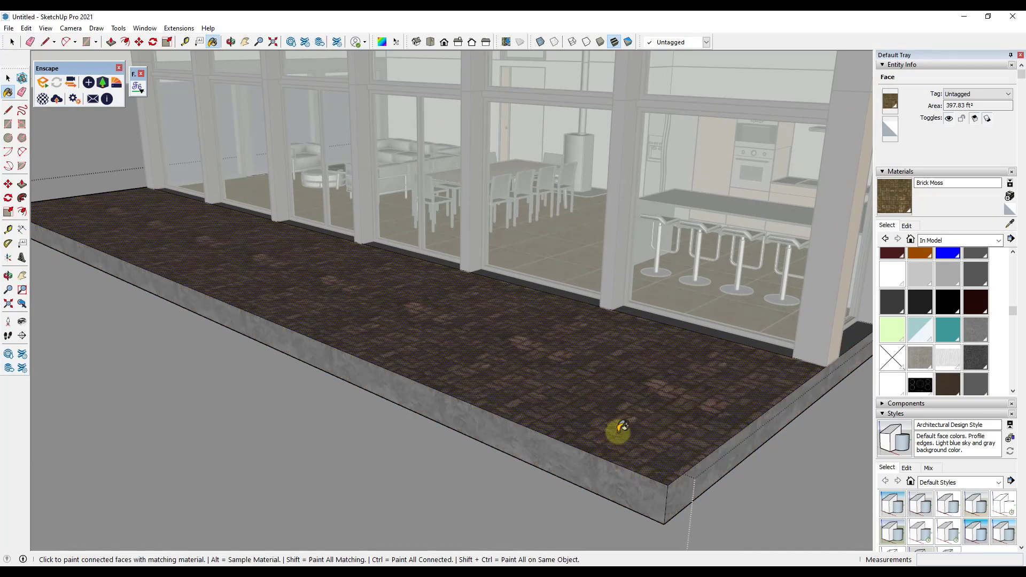
pyautogui.press('space')
pyautogui.scroll(2, 558, 369)
pyautogui.press('b')
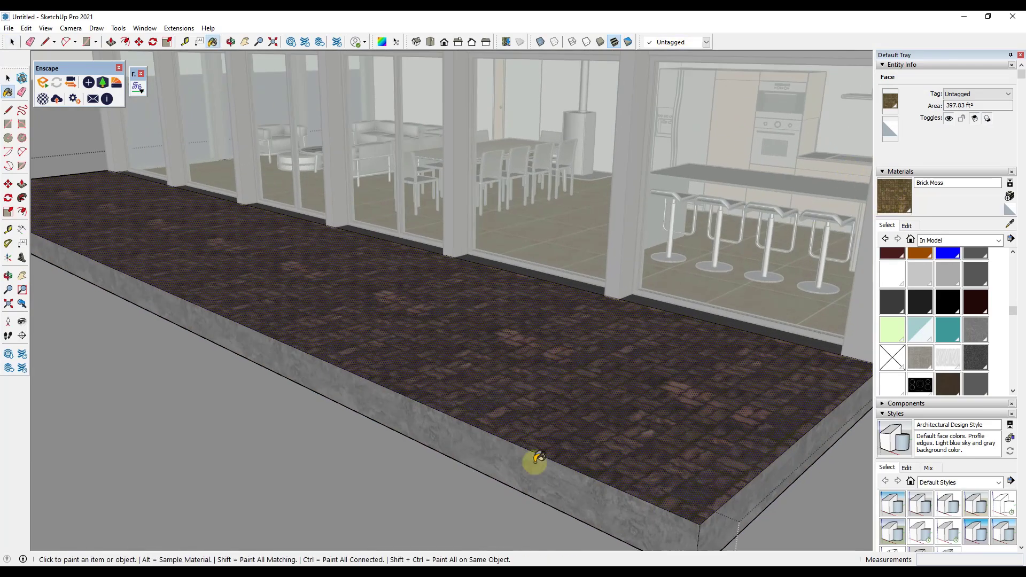
pyautogui.click(646, 505)
pyautogui.click(732, 521)
pyautogui.press('space')
pyautogui.scroll(-1, 627, 398)
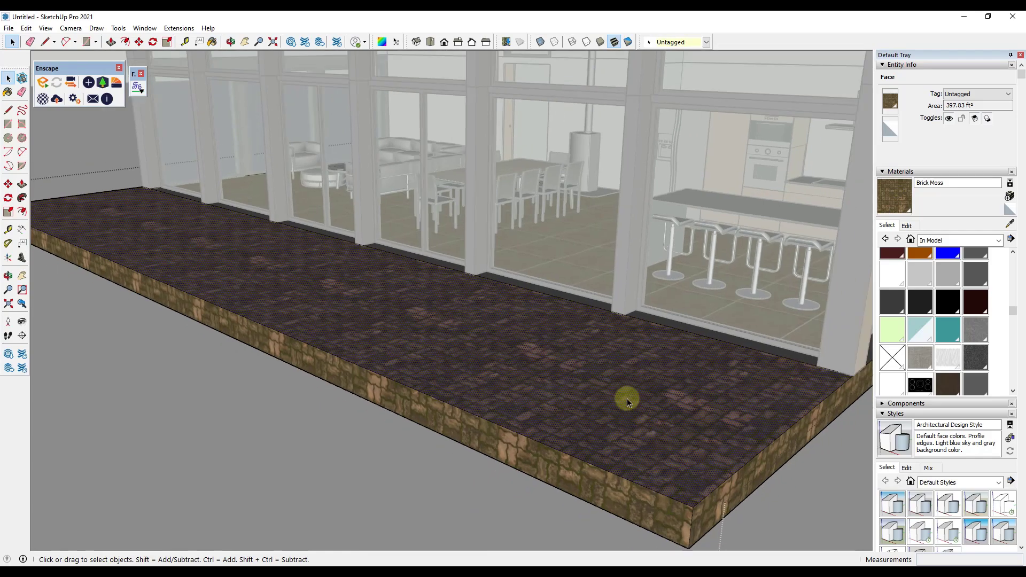
pyautogui.scroll(1, 604, 390)
pyautogui.moveTo(582, 383); pyautogui.dragTo(585, 379, button='middle')
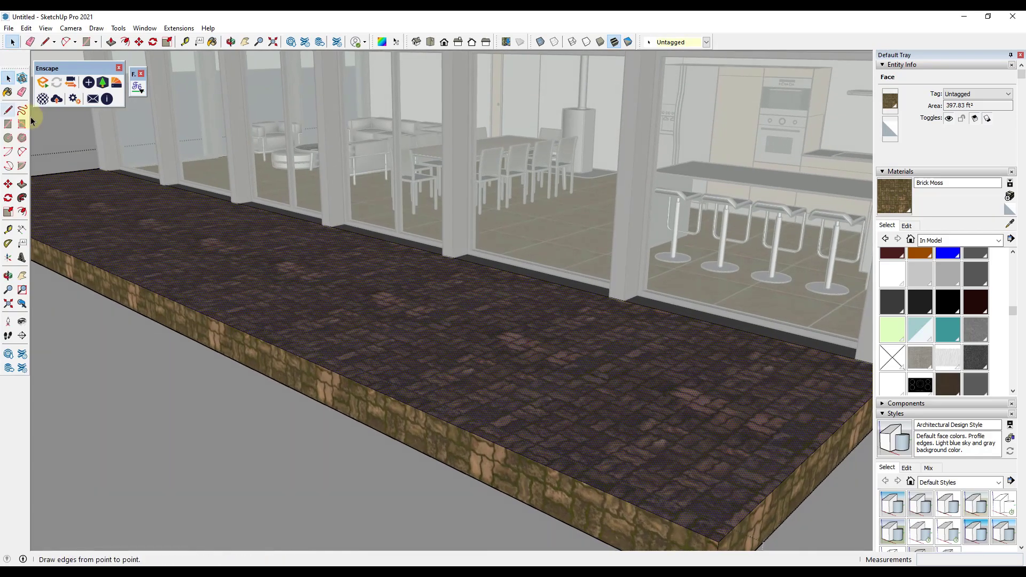
# Open the Enscape Material Editor and select the Brick Moss material in its list
pyautogui.click(42, 100)
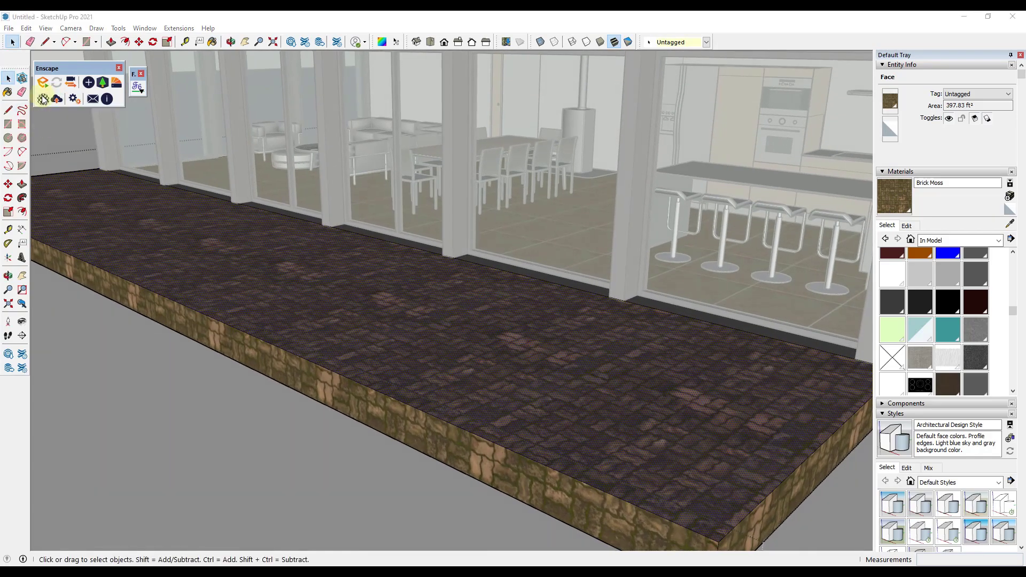
pyautogui.moveTo(249, 73); pyautogui.dragTo(425, 74)
pyautogui.scroll(-5, 290, 401)
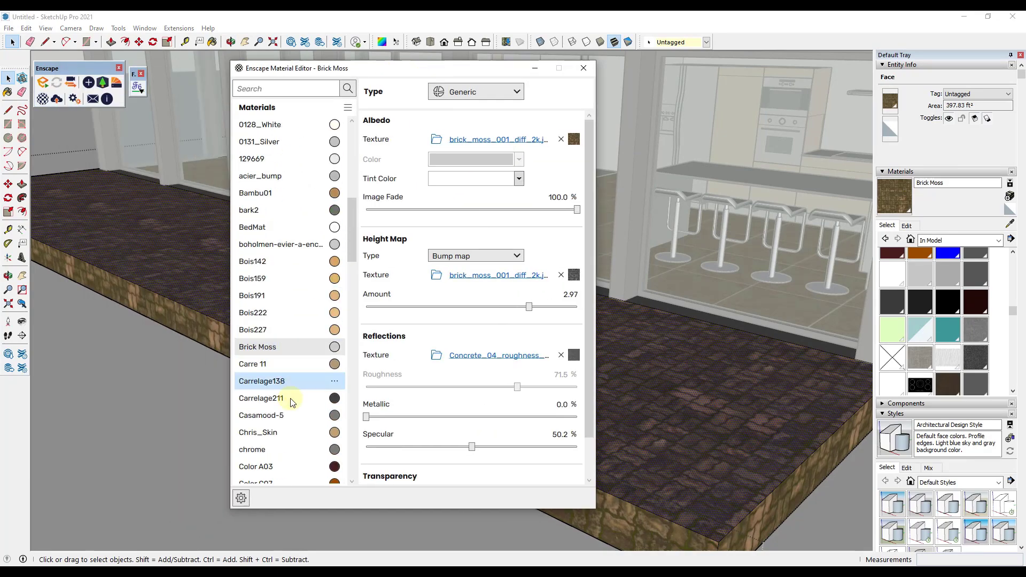
pyautogui.scroll(2, 278, 363)
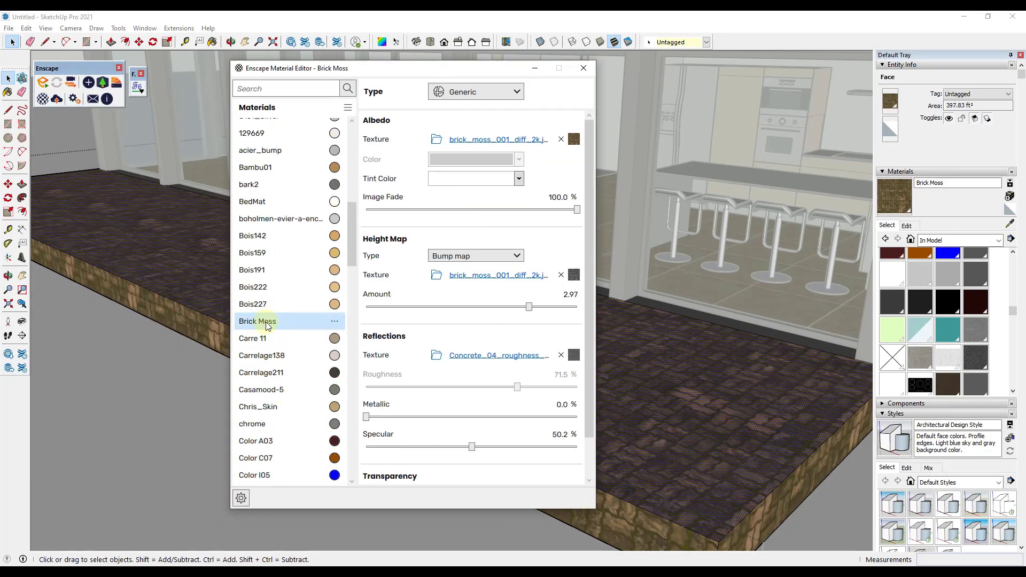
pyautogui.click(334, 321)
pyautogui.click(292, 320)
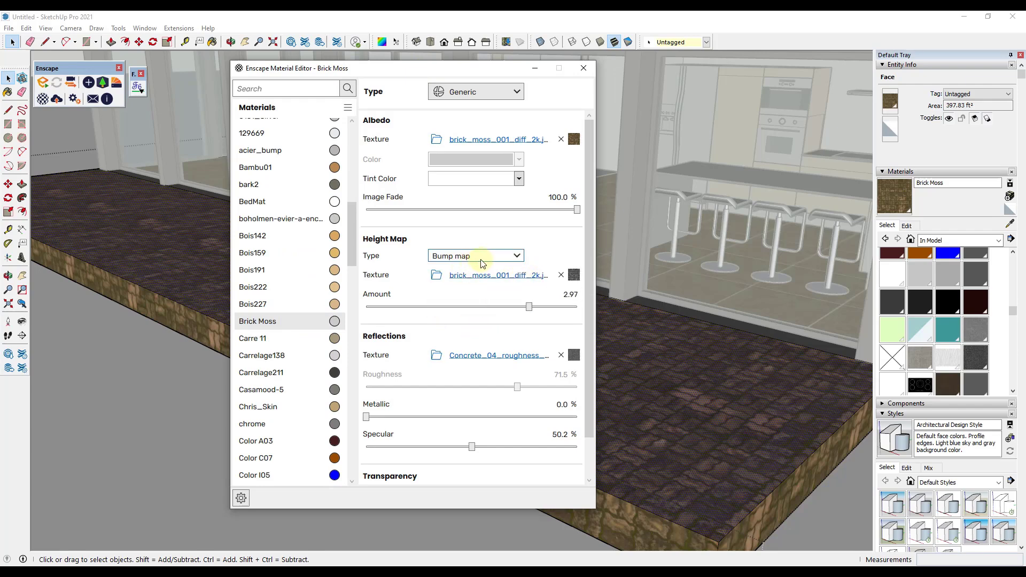
# Replace Brick Moss's height map texture with brick_moss_001_disp_2k and set the height map type to Displacement map
pyautogui.hotkey('alt', 'Tab')
pyautogui.click(561, 274)
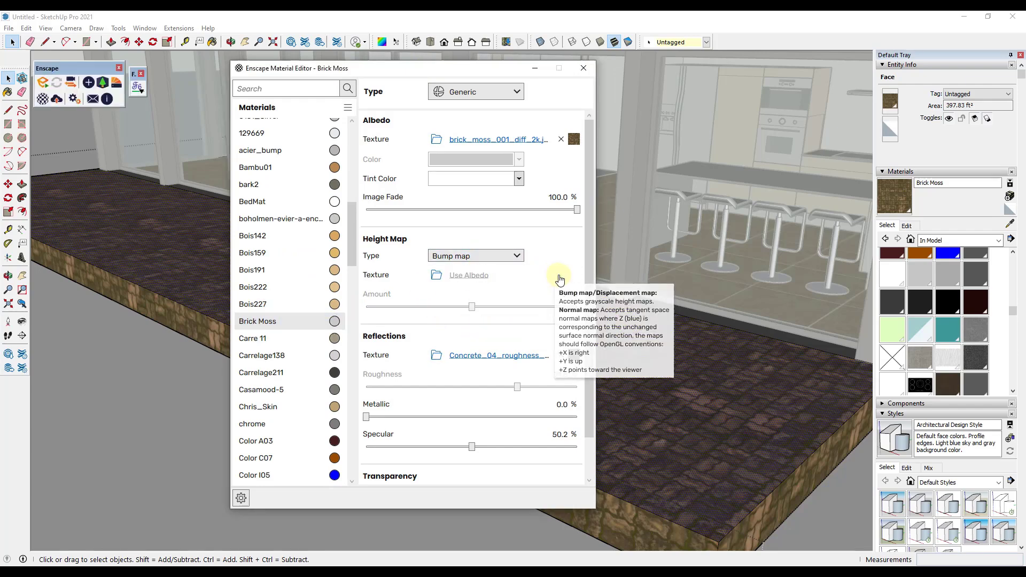
pyautogui.click(437, 277)
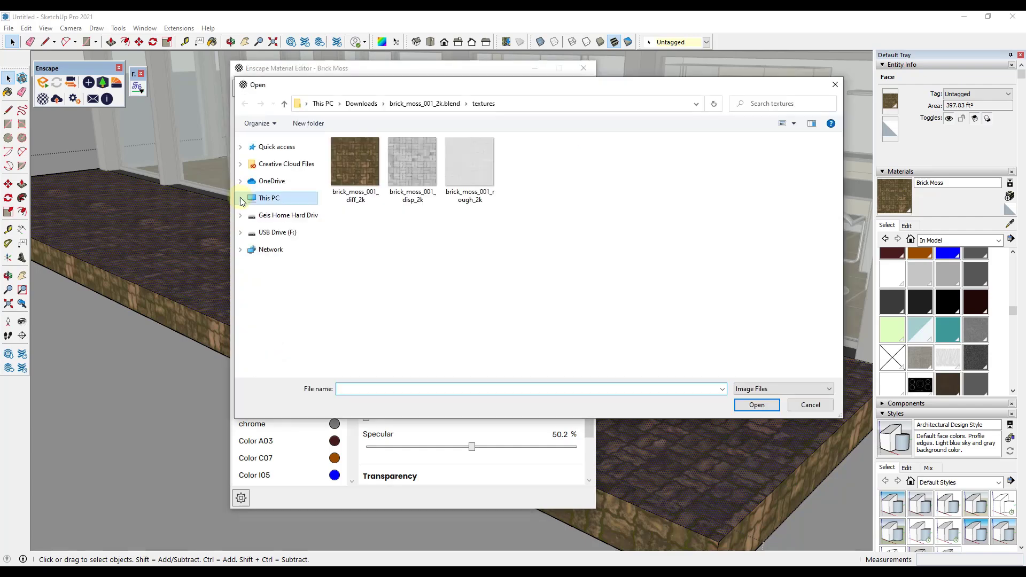
pyautogui.doubleClick(425, 172)
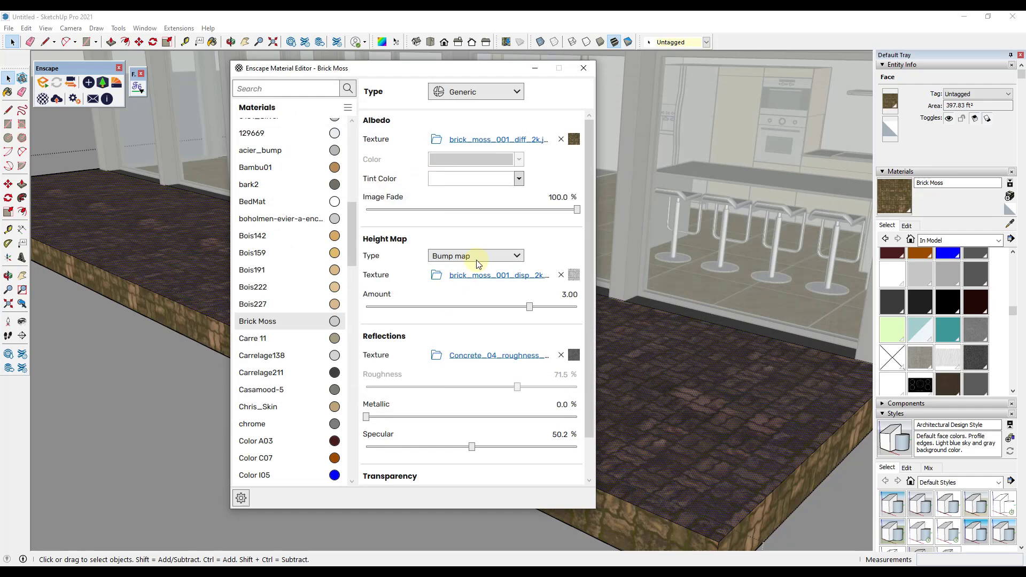
pyautogui.click(476, 259)
pyautogui.click(465, 291)
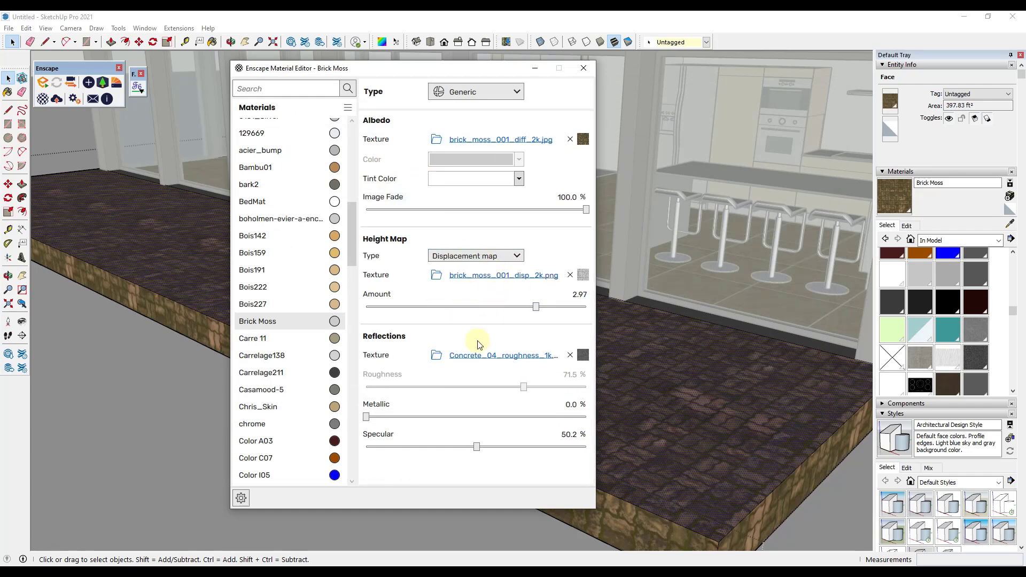
# Replace the Concrete_04 roughness texture in Brick Moss's reflections with brick_moss_001_rough_2k
pyautogui.click(568, 356)
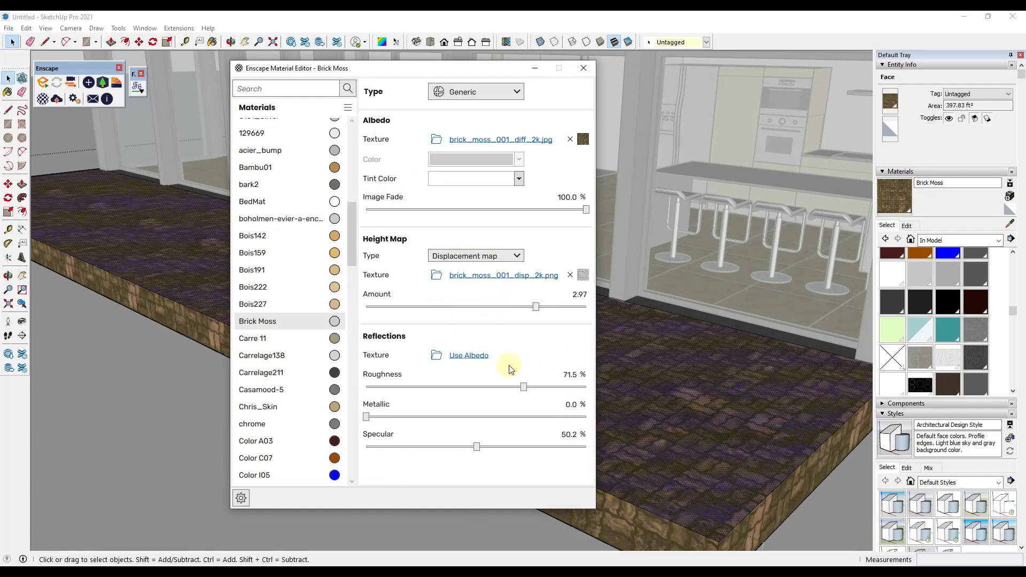
pyautogui.click(436, 356)
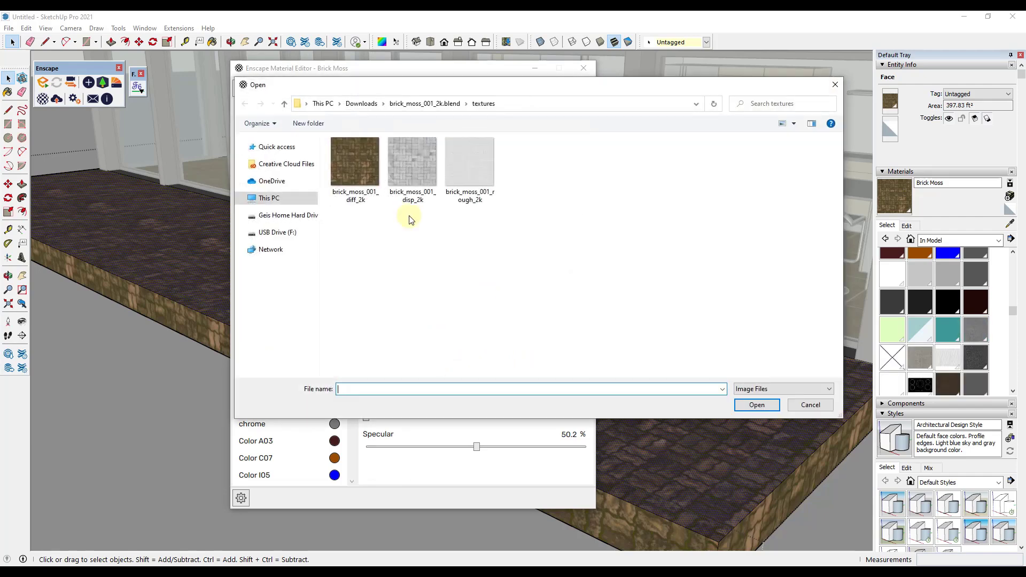
pyautogui.doubleClick(475, 172)
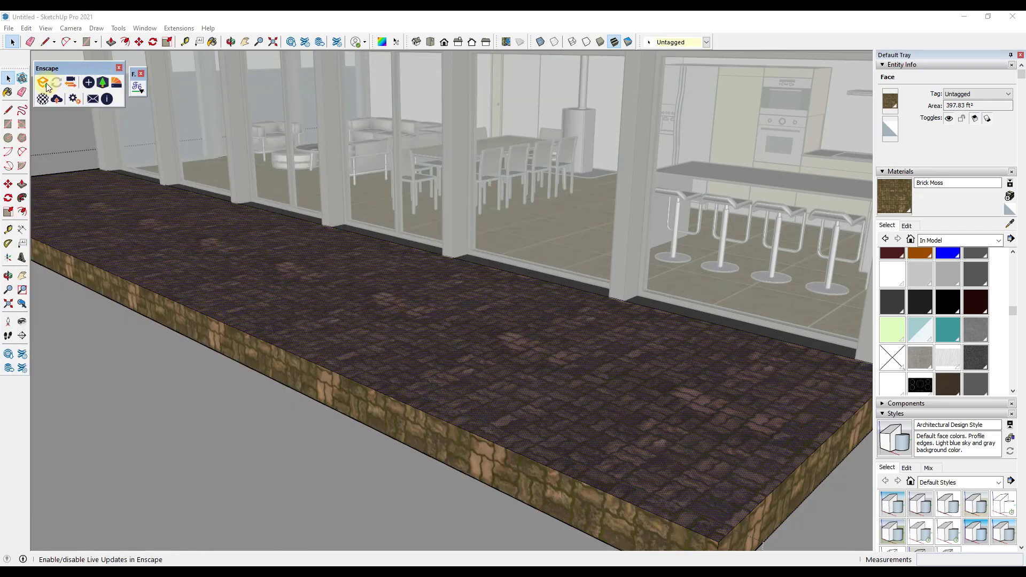
# Start the Enscape live render, examine the brick relief on the deck up close, and close the render window
pyautogui.click(43, 82)
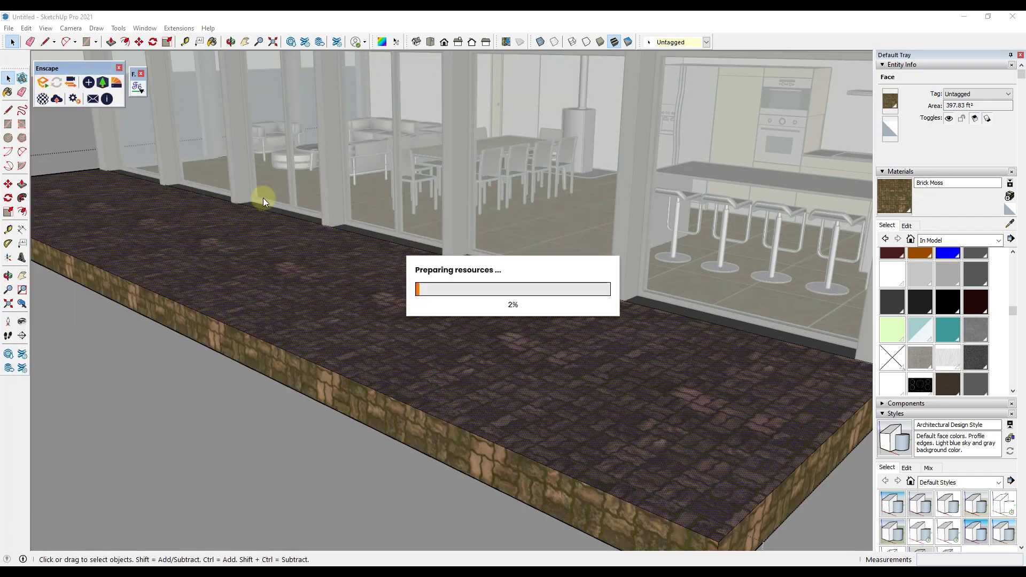
pyautogui.scroll(5, 522, 390)
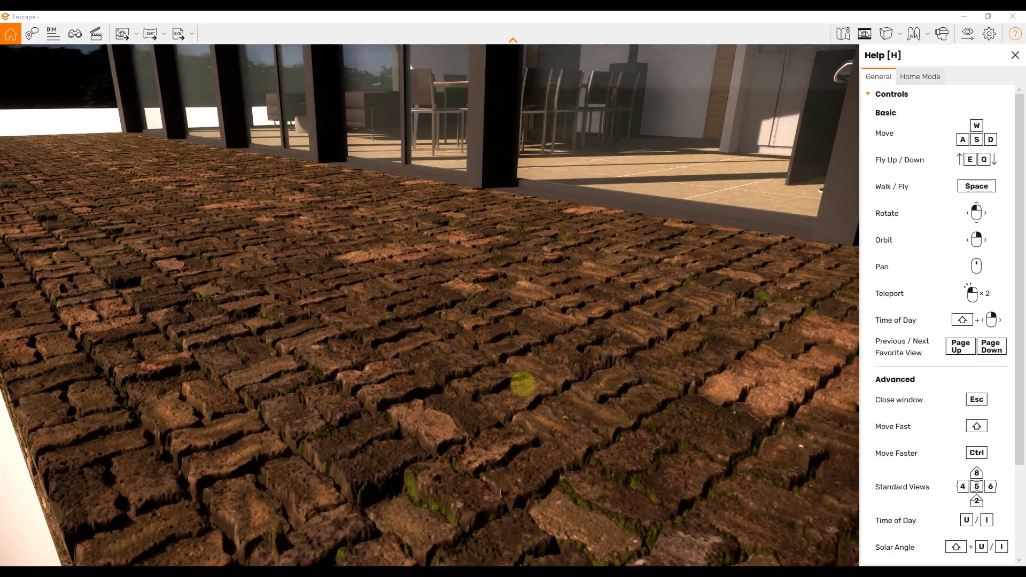
pyautogui.moveTo(523, 385)
pyautogui.mouseDown()
pyautogui.moveTo(533, 386)
pyautogui.moveTo(524, 385)
pyautogui.mouseUp()
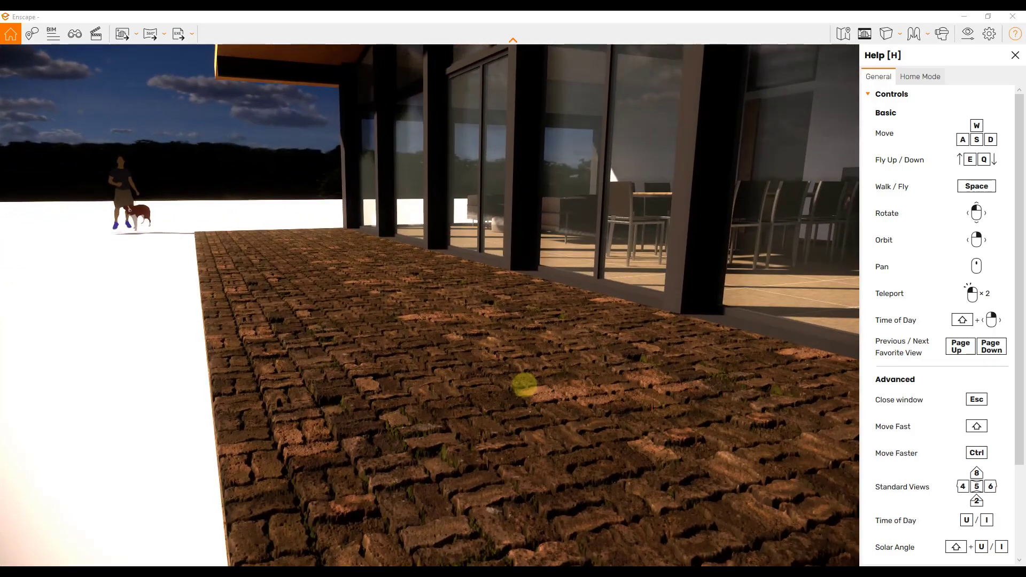
pyautogui.scroll(-6, 524, 386)
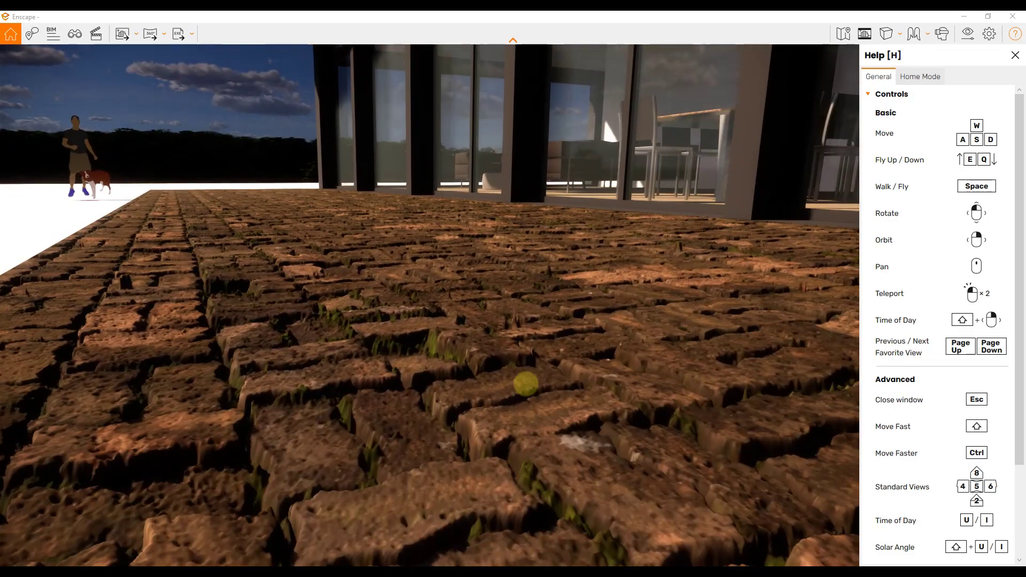
pyautogui.scroll(2, 525, 383)
pyautogui.moveTo(459, 366)
pyautogui.mouseDown(button='right')
pyautogui.moveTo(437, 360)
pyautogui.moveTo(465, 362)
pyautogui.mouseUp(button='right')
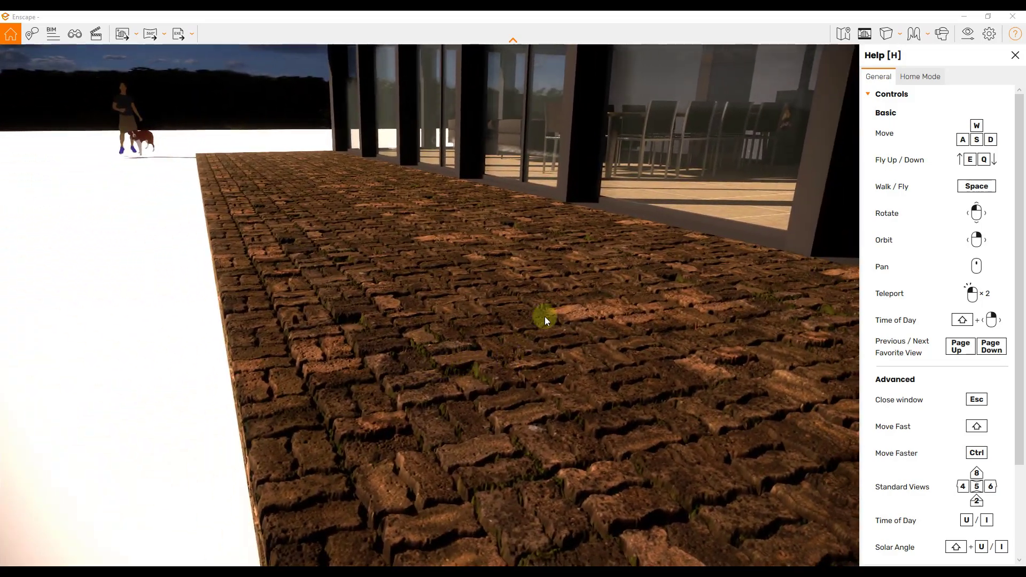
pyautogui.click(1011, 18)
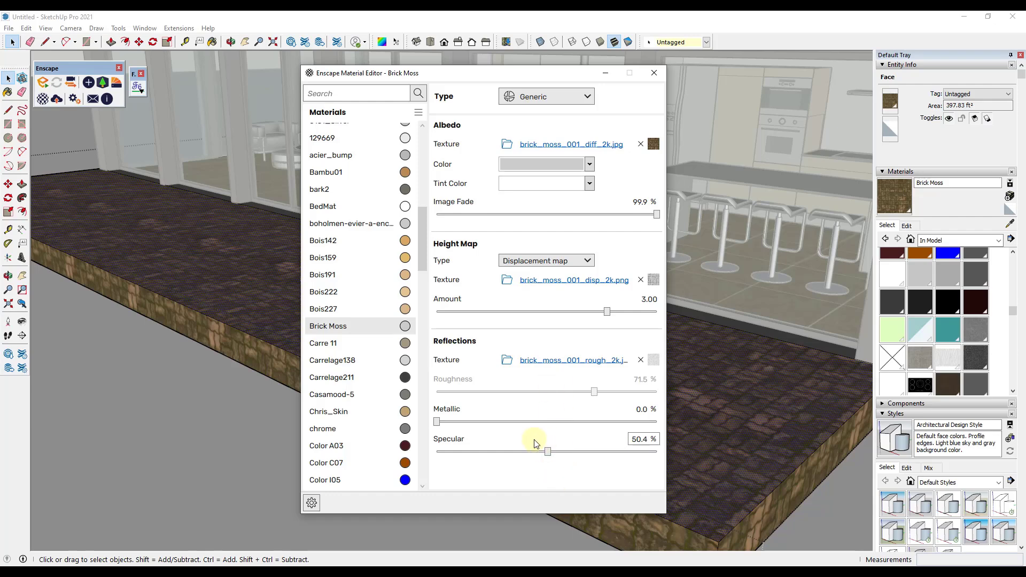
# Export Brick Moss as a material package named Brick Moss to Assets > Materials > EnscapeMaterials on the USB drive
pyautogui.rightClick(409, 328)
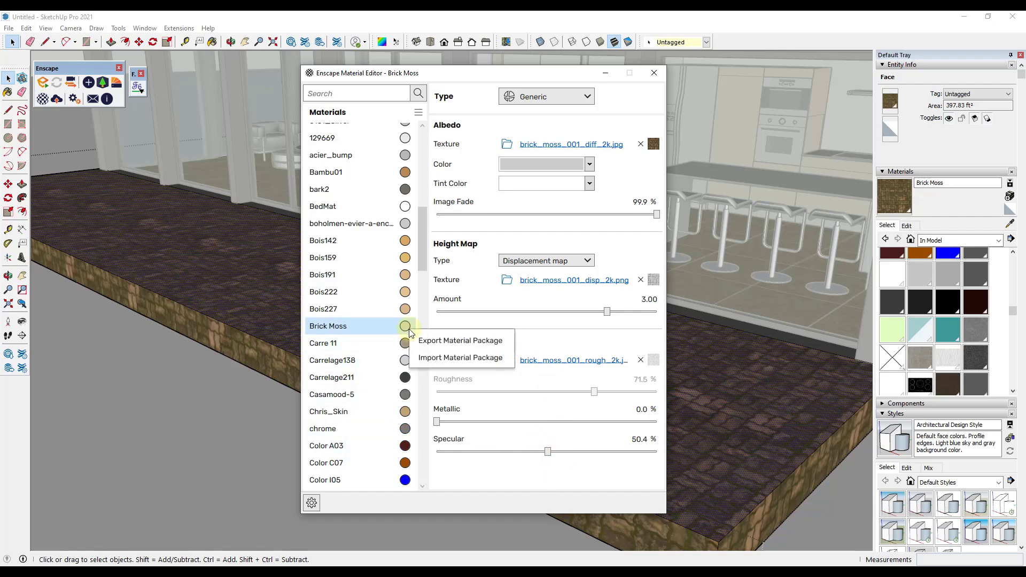
pyautogui.click(453, 346)
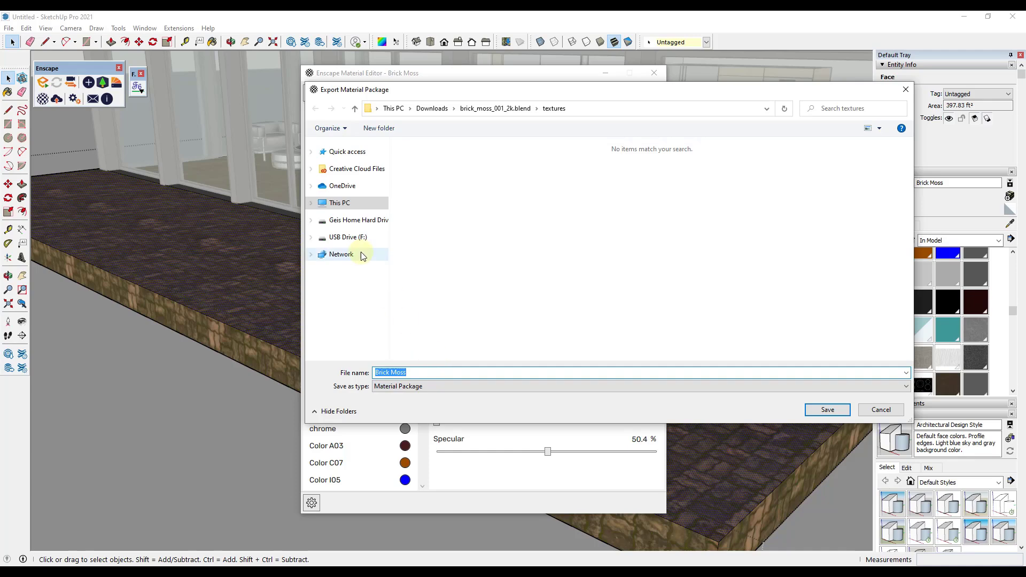
pyautogui.click(344, 237)
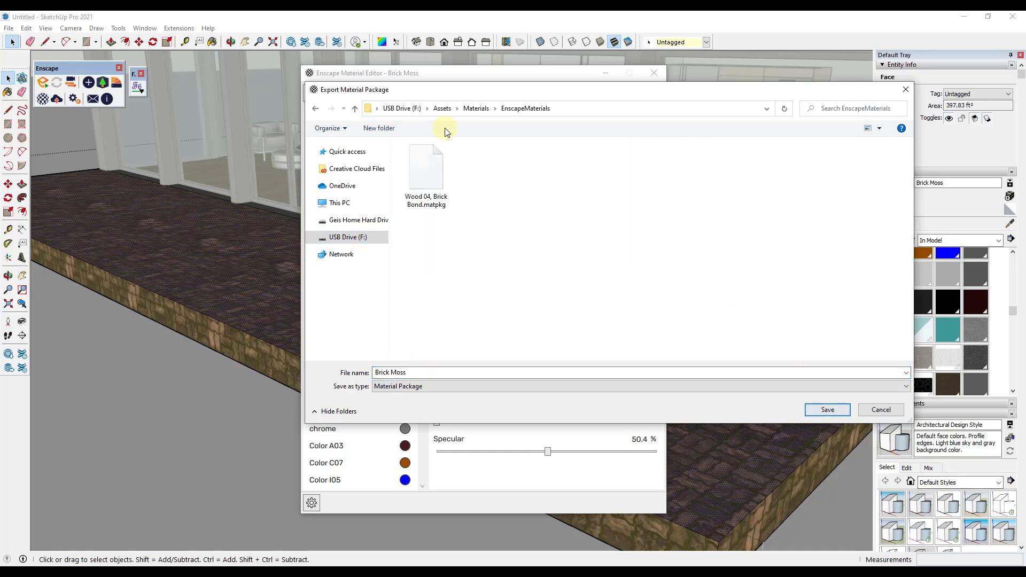
pyautogui.click(823, 410)
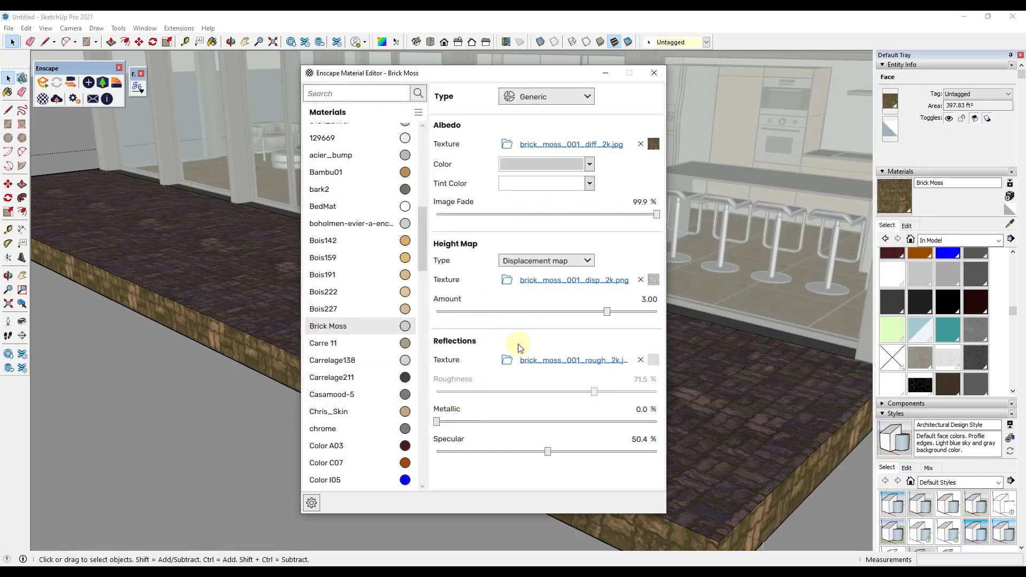
# Save the house model as Example Model and start a new empty model
pyautogui.click(8, 28)
pyautogui.click(8, 28)
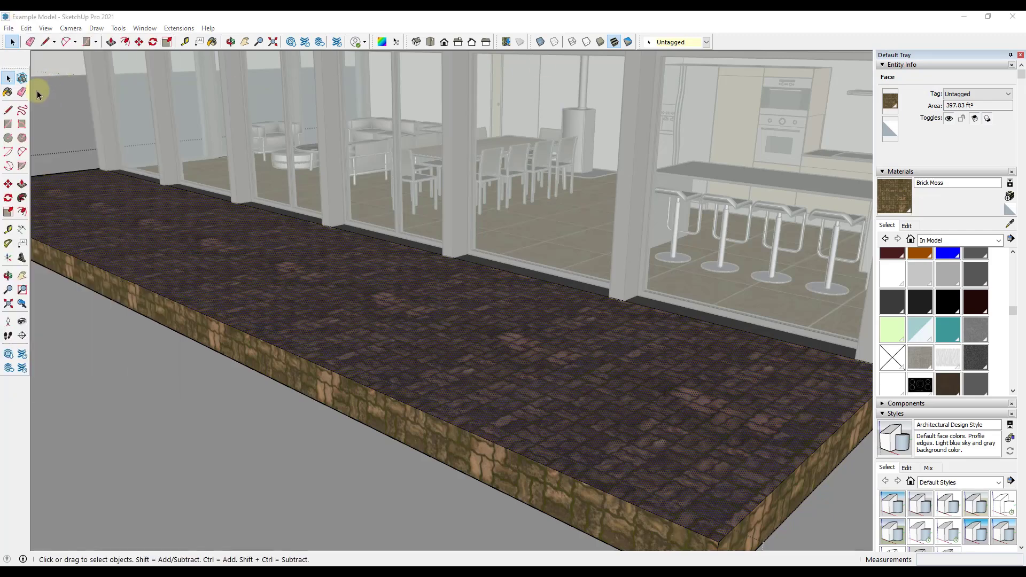
pyautogui.click(9, 28)
pyautogui.click(26, 41)
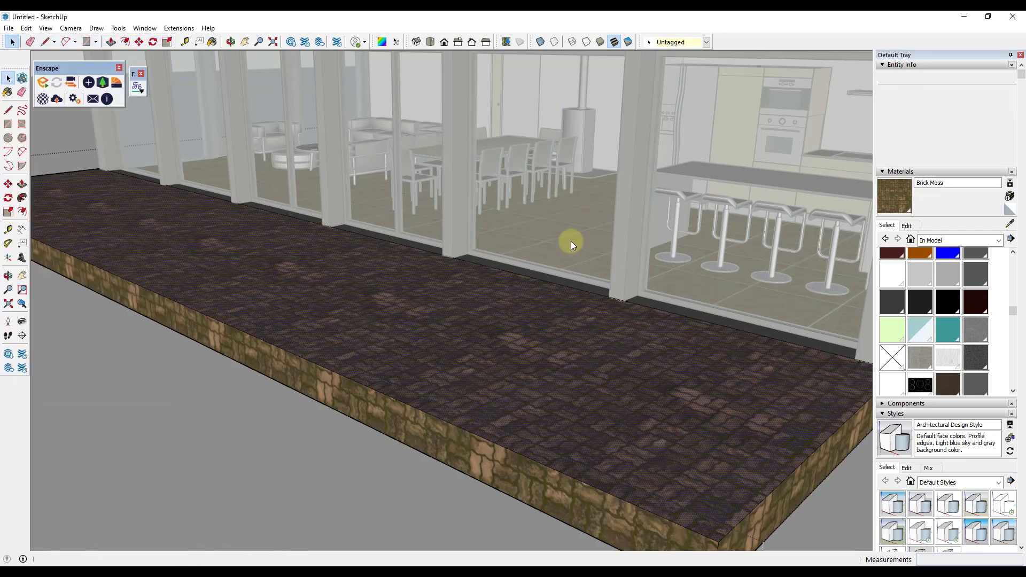
# Draw a large rectangle on the ground beside the scale figure
pyautogui.scroll(-1, 424, 364)
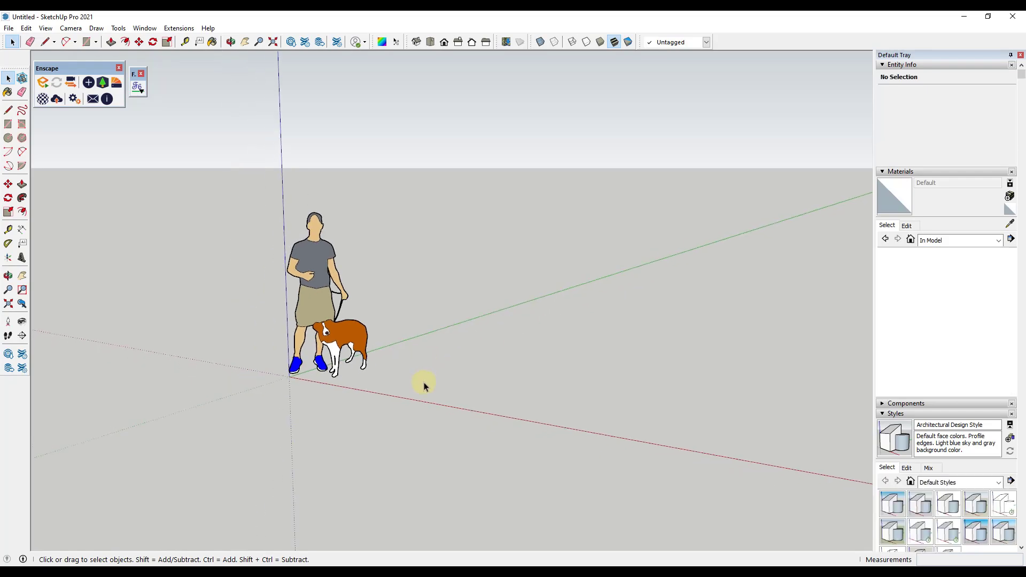
pyautogui.press('r')
pyautogui.click(414, 387)
pyautogui.click(803, 322)
pyautogui.press('space')
pyautogui.moveTo(631, 346); pyautogui.dragTo(635, 374, button='middle')
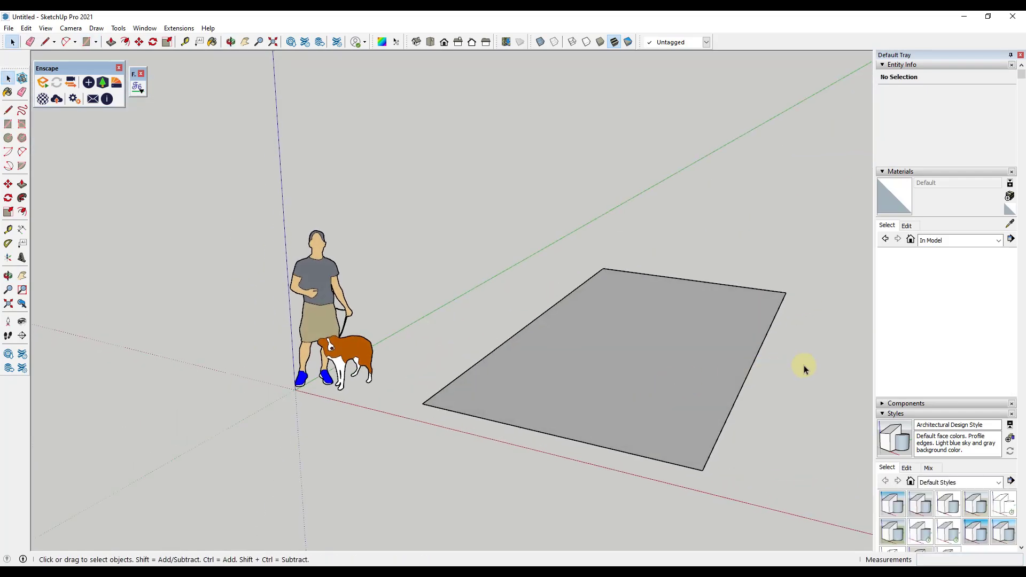
pyautogui.scroll(2, 804, 366)
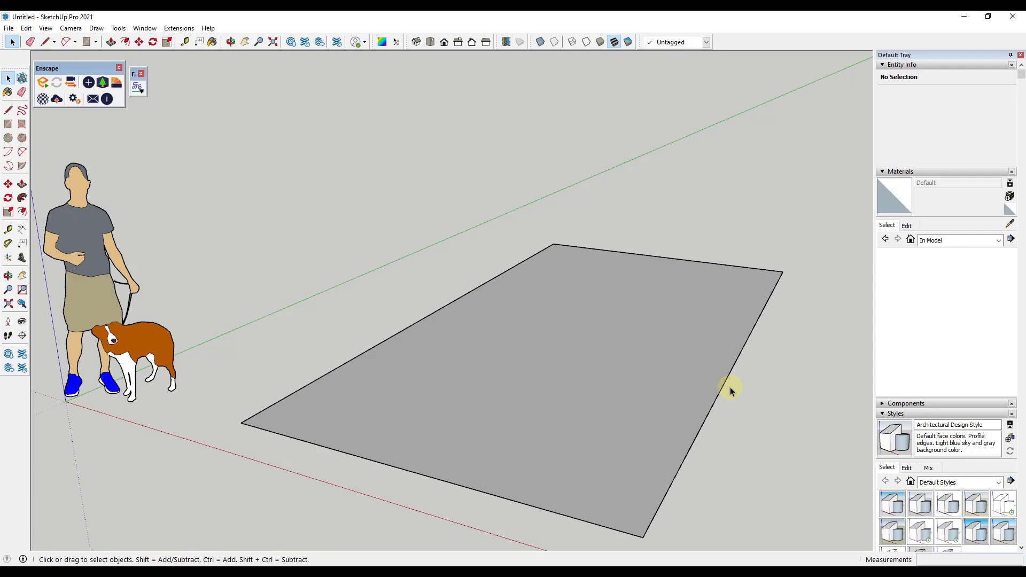
# Batch-import the Brick Moss material package from Assets > Materials > EnscapeMaterials on the USB drive into the Enscape materials
pyautogui.click(43, 100)
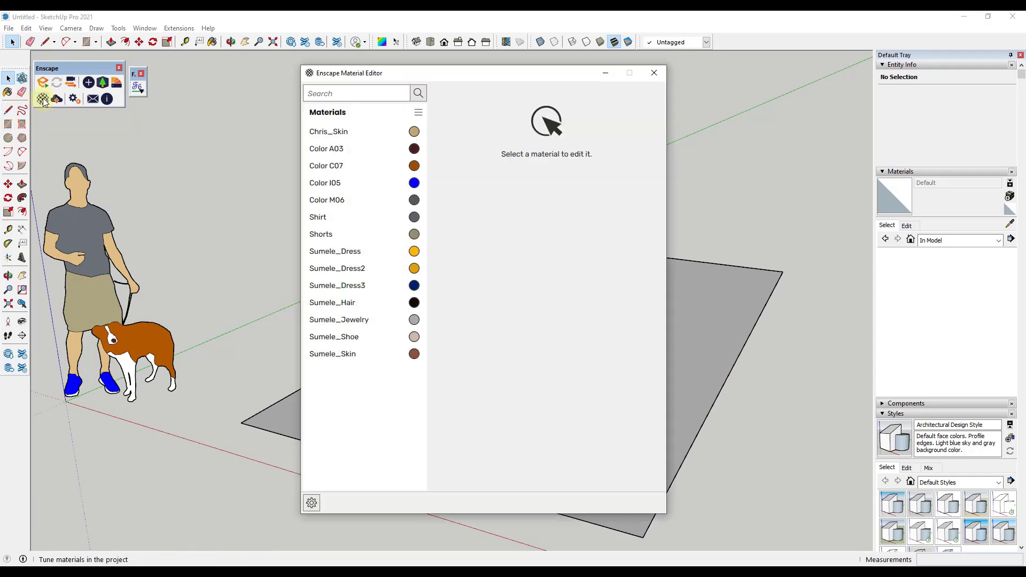
pyautogui.click(420, 112)
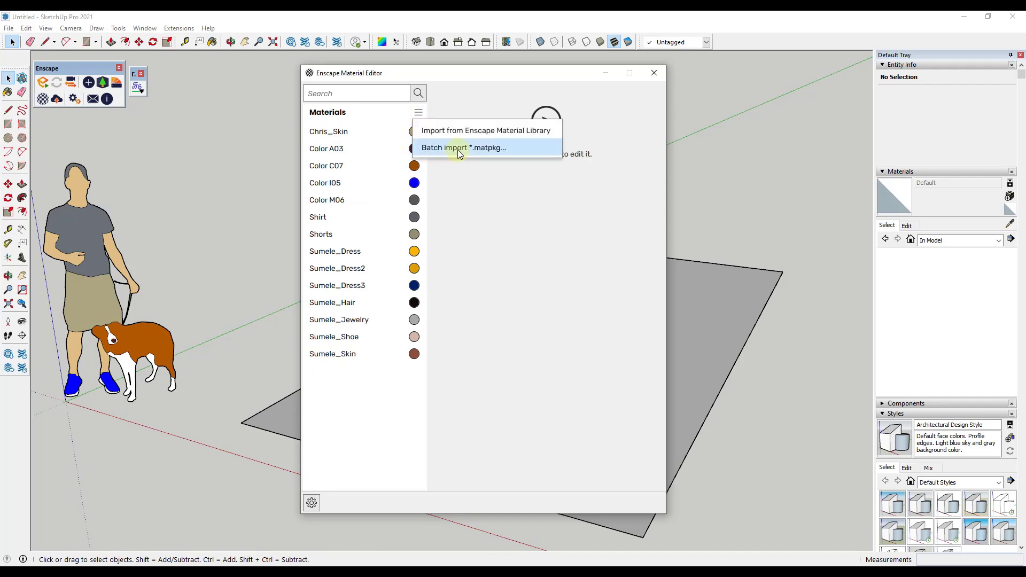
pyautogui.click(458, 150)
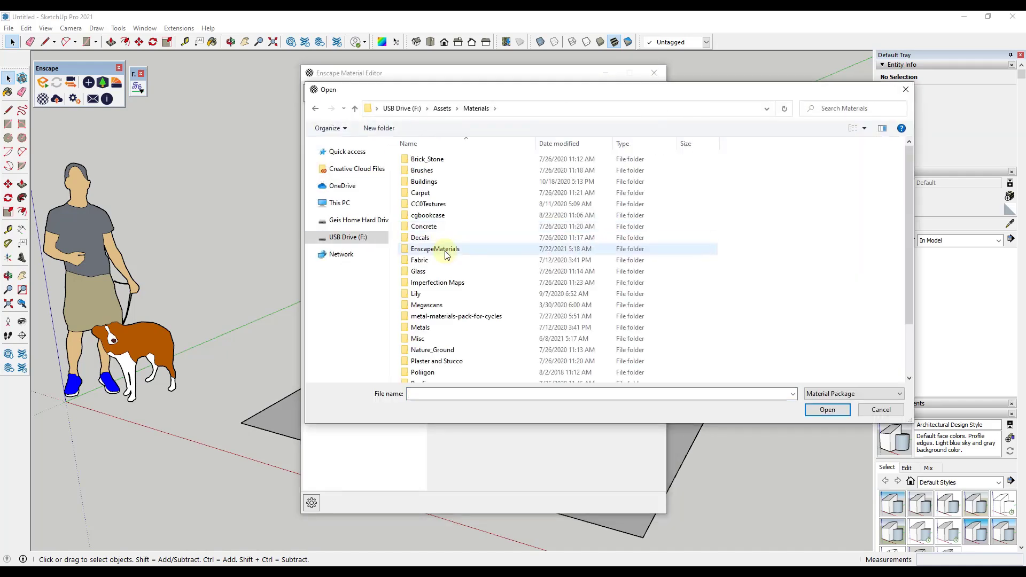
pyautogui.doubleClick(445, 250)
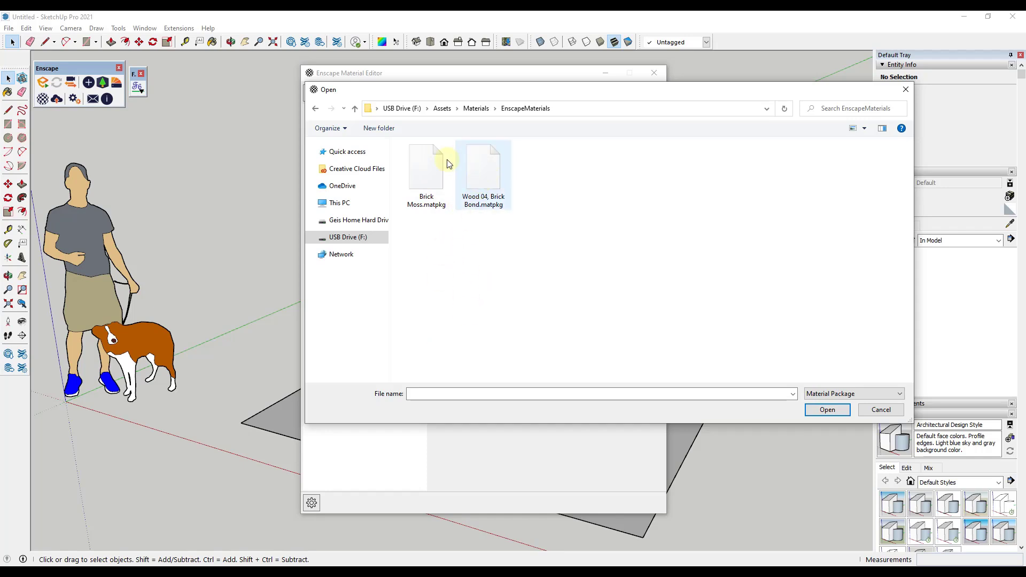
pyautogui.doubleClick(425, 170)
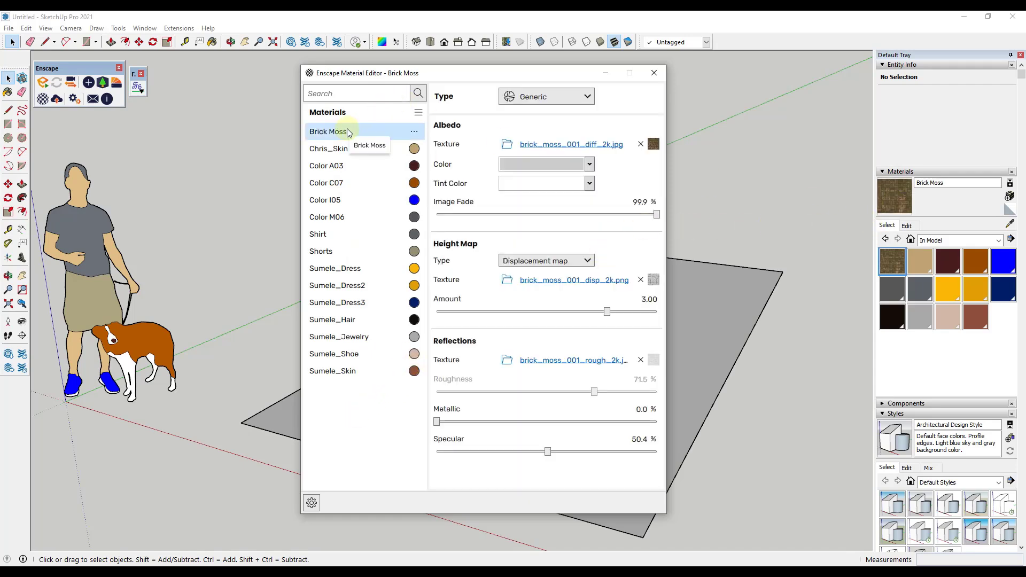
# Paint the ground rectangle with the imported Brick Moss material and close the Enscape Material Editor
pyautogui.click(893, 203)
pyautogui.click(734, 296)
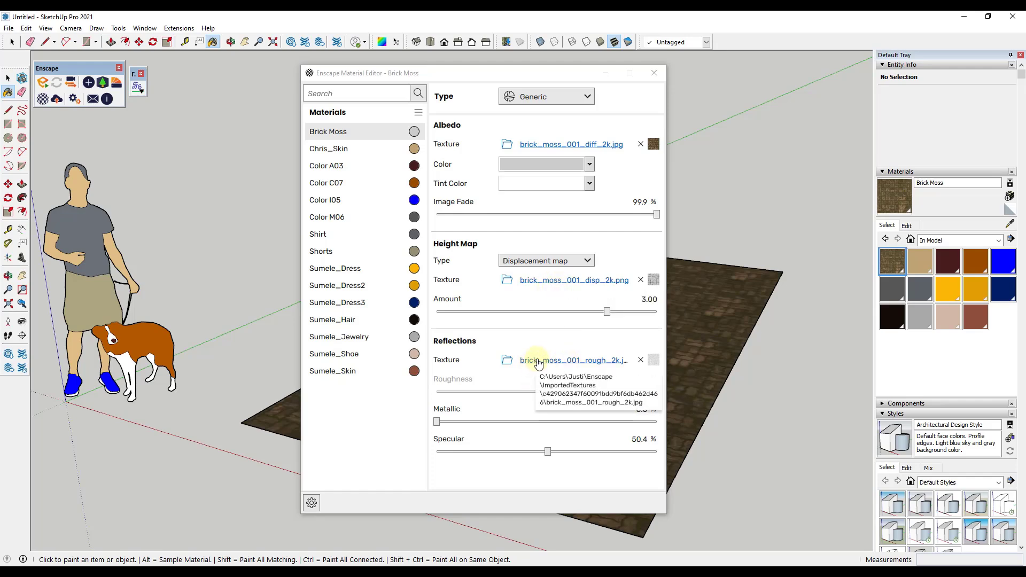
pyautogui.click(654, 73)
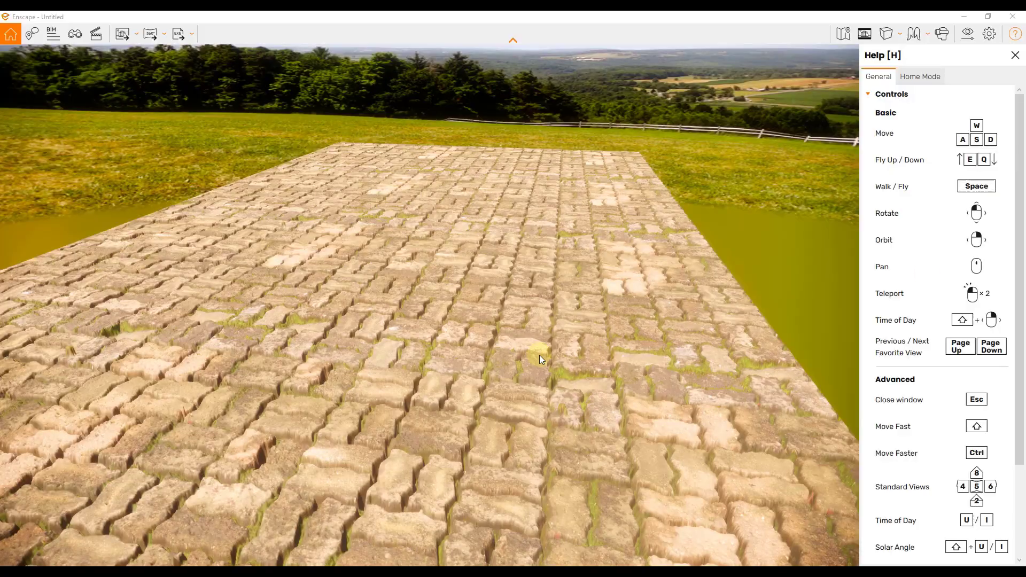
# Turn the Enscape render view across the paved rectangle and move in close to examine the brick relief
pyautogui.moveTo(539, 355); pyautogui.dragTo(538, 351)
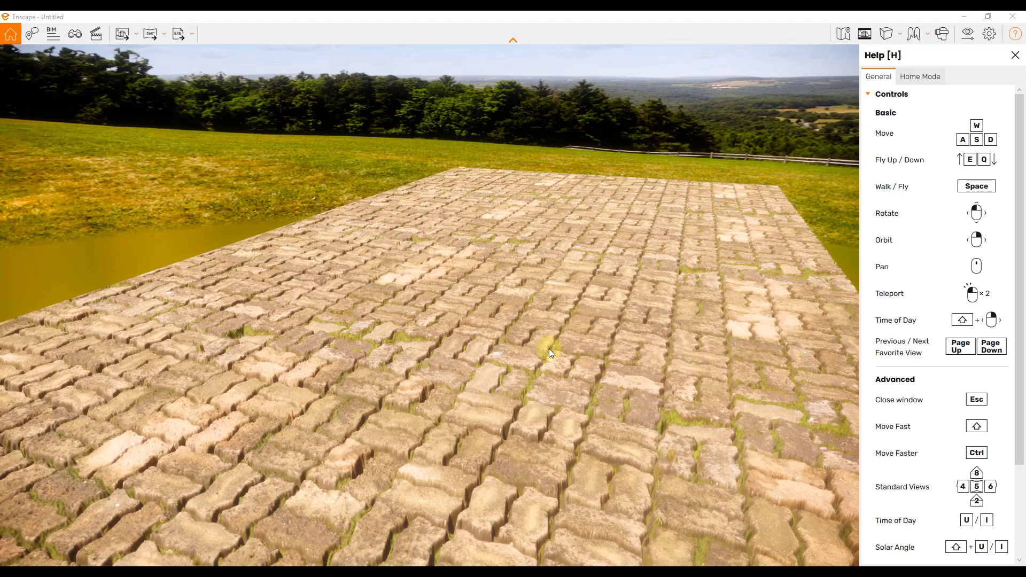
pyautogui.press('w')
pyautogui.press('w')
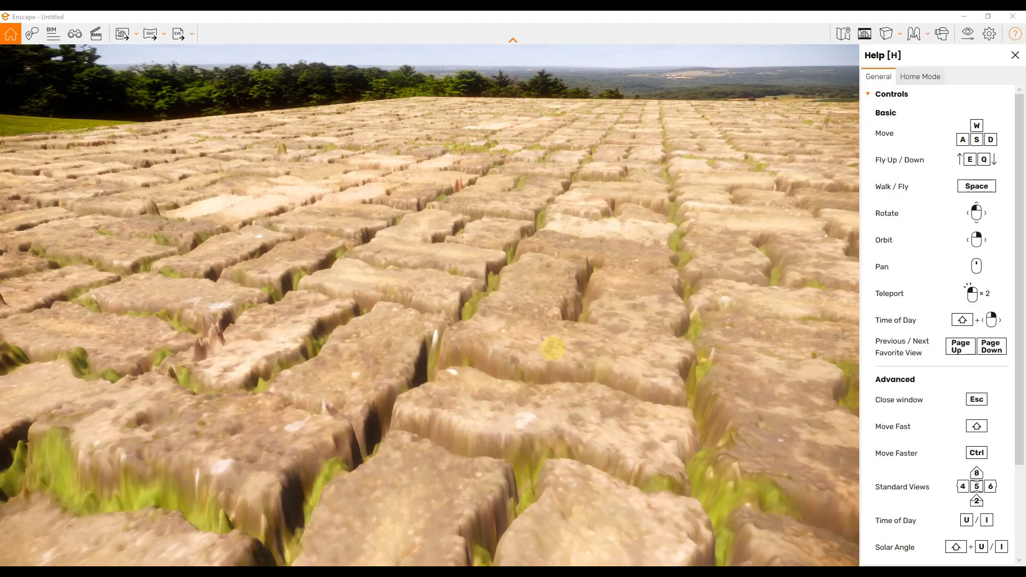